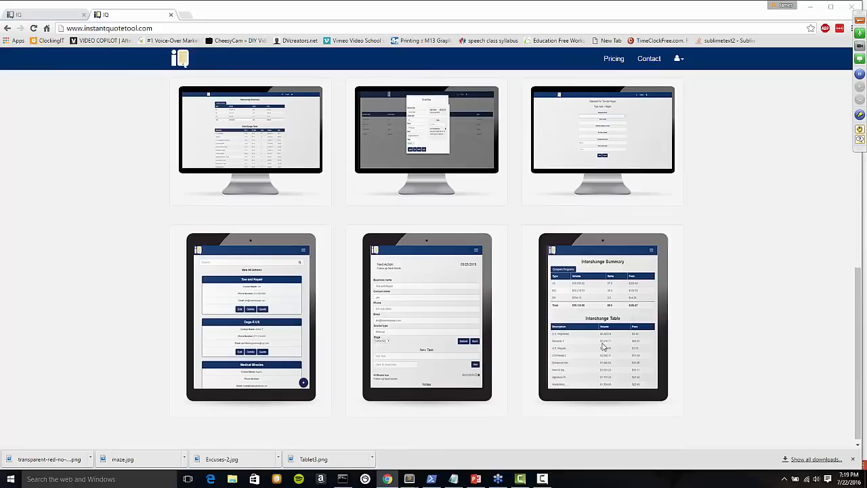
Log in to IQ with the saved credentials and dismiss the password-saving prompt.
{"action": "scroll", "coordinate": [461, 252], "scroll_direction": "up", "scroll_amount": 10}
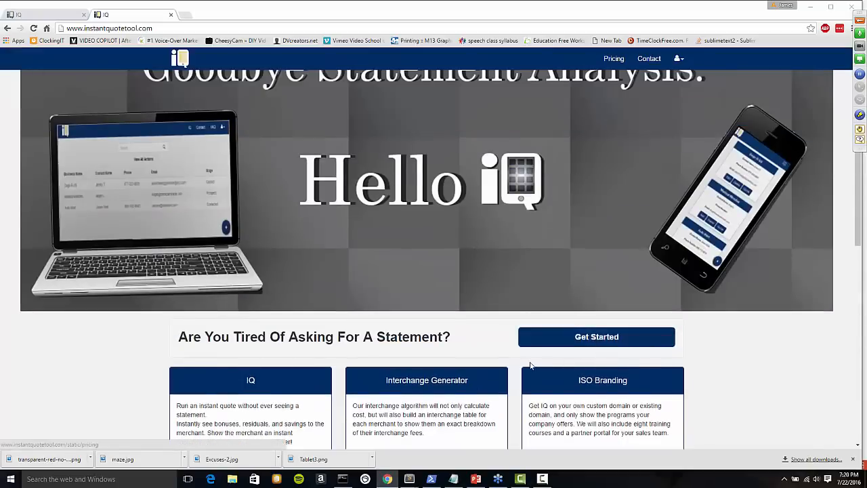
{"action": "scroll", "coordinate": [572, 317], "scroll_direction": "up", "scroll_amount": 1}
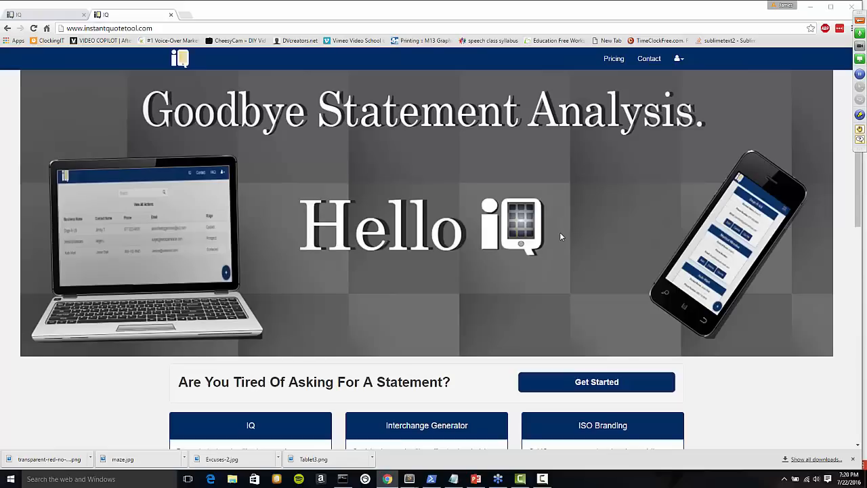
{"action": "left_click", "coordinate": [679, 59]}
{"action": "left_click", "coordinate": [646, 93]}
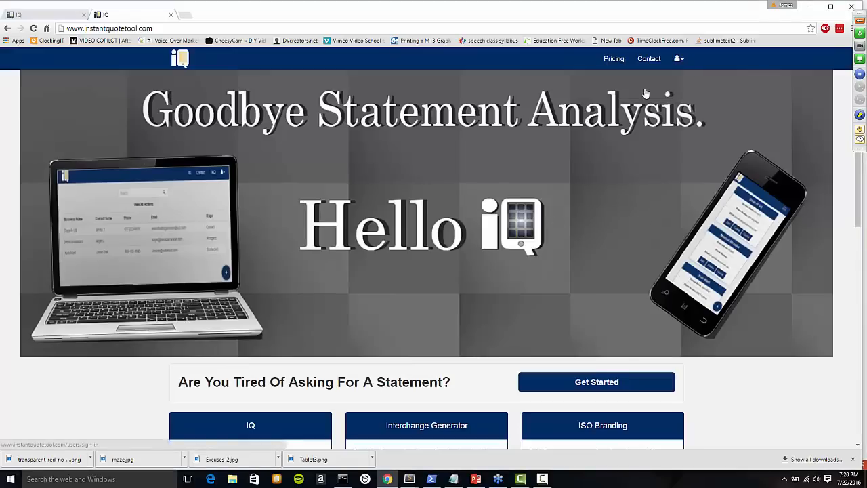
{"action": "left_click", "coordinate": [432, 191]}
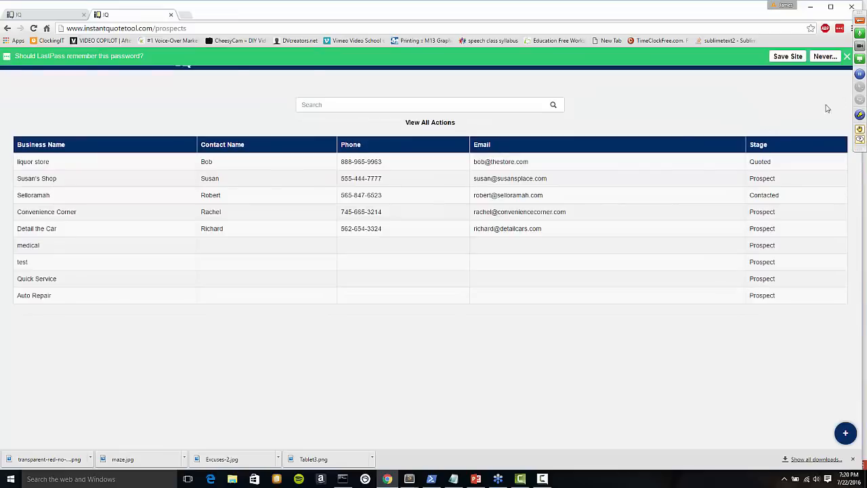
{"action": "left_click", "coordinate": [846, 57]}
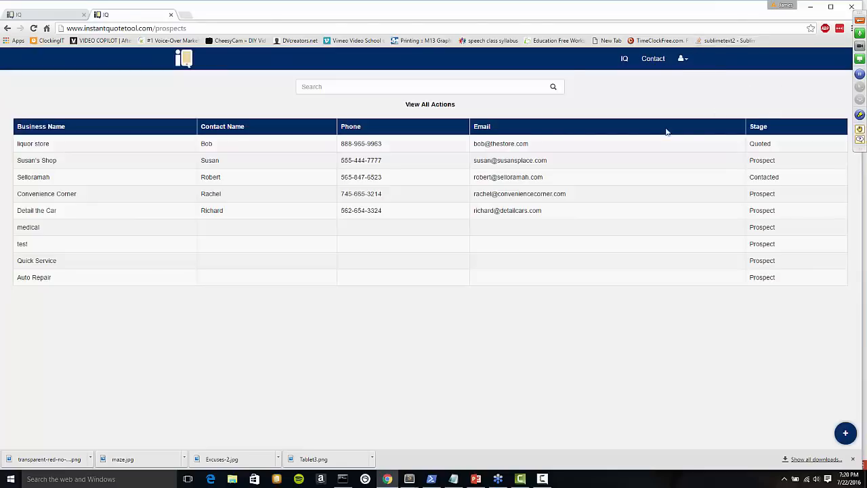
Open and close the liquor store prospect's details, then reload the prospects page.
{"action": "left_click", "coordinate": [117, 145]}
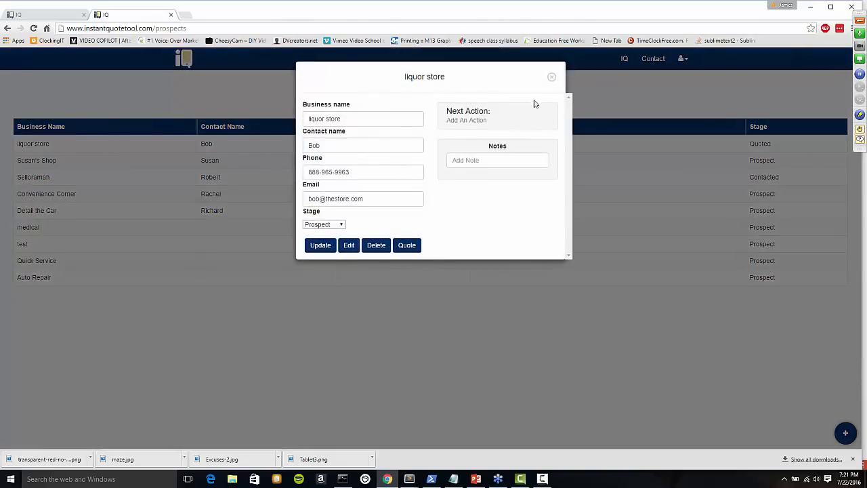
{"action": "left_click", "coordinate": [550, 79]}
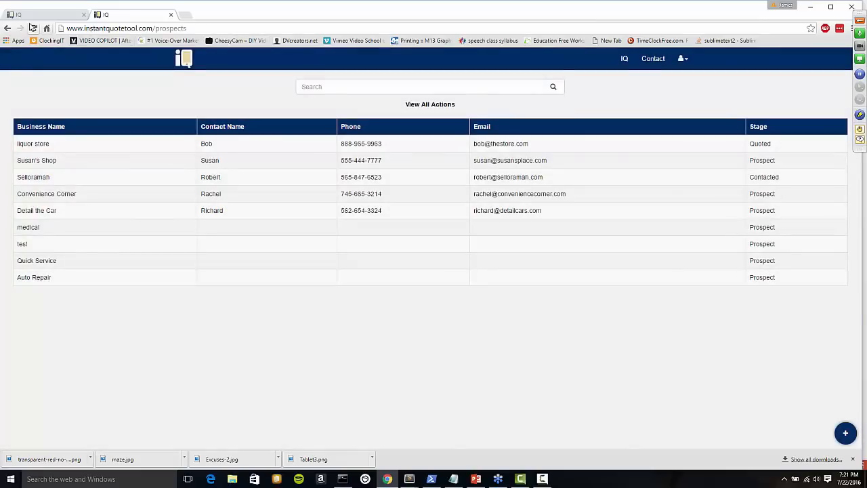
{"action": "left_click", "coordinate": [33, 27]}
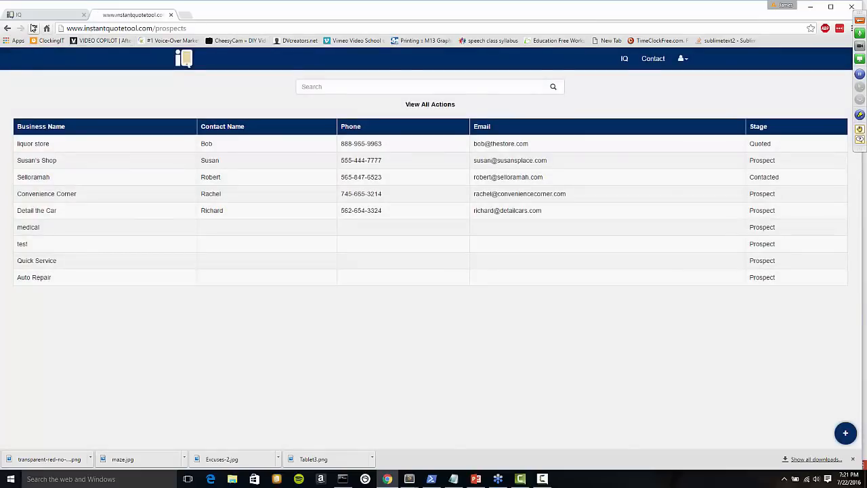
Save the note 'visited bob' on Detail the Car and bring up its Add An Action page.
{"action": "left_click", "coordinate": [245, 214]}
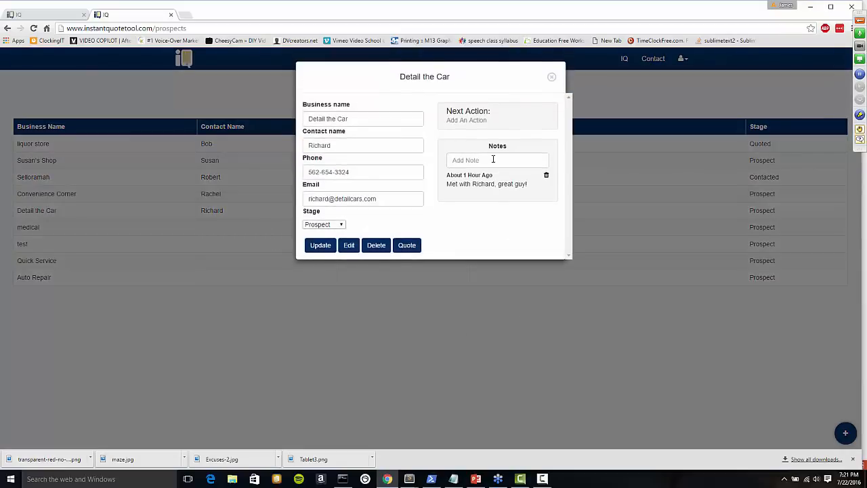
{"action": "left_click", "coordinate": [493, 158]}
{"action": "type", "text": "visited bob"}
{"action": "key", "text": "Return"}
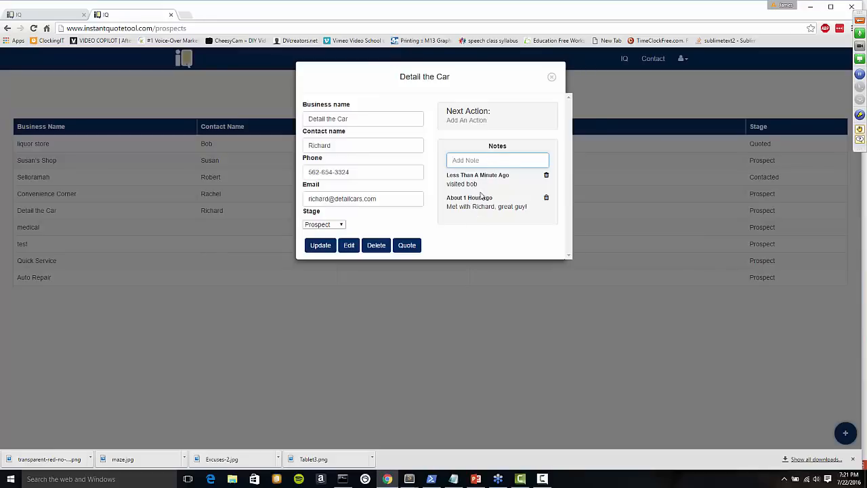
{"action": "left_click", "coordinate": [464, 121]}
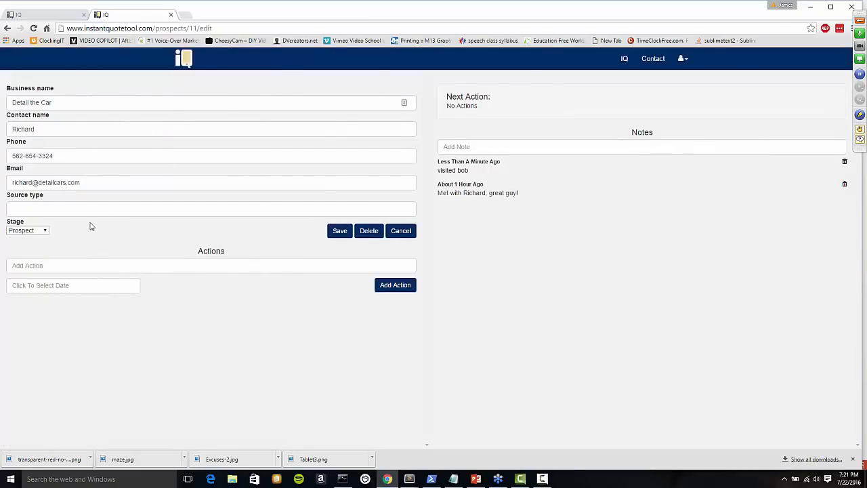
Set the stage to Contacted and enter the action 'Stop back by to meet Susan'.
{"action": "left_click", "coordinate": [34, 231]}
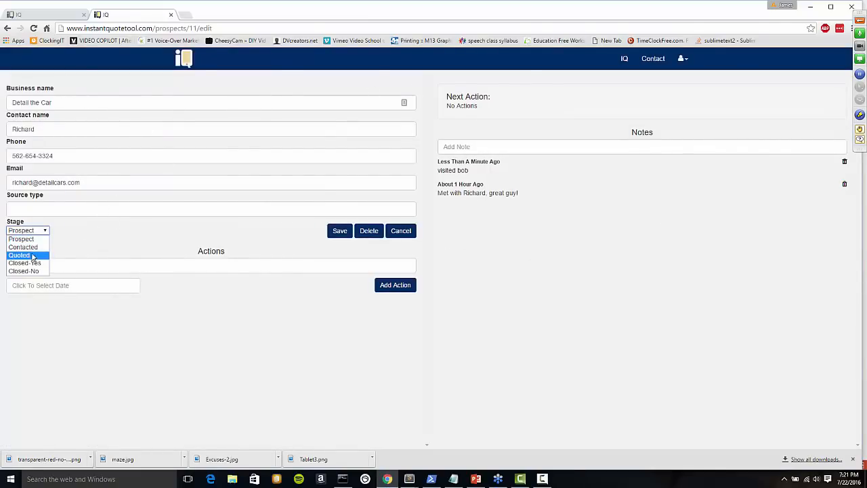
{"action": "left_click", "coordinate": [28, 248]}
{"action": "left_click", "coordinate": [271, 267]}
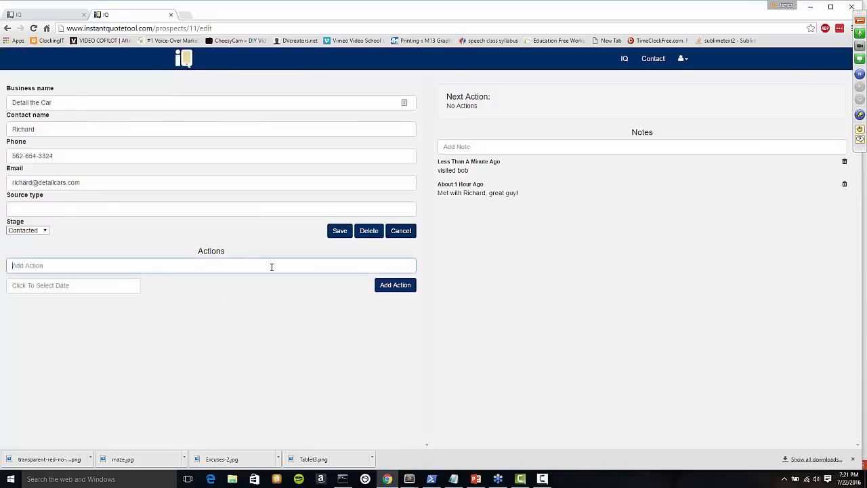
{"action": "type", "text": "Stop bacvk by"}
{"action": "key", "text": "BackSpace"}
{"action": "key", "text": "BackSpace"}
{"action": "key", "text": "BackSpace"}
{"action": "key", "text": "BackSpace"}
{"action": "key", "text": "BackSpace"}
Date the action July 28, 2016, add it, and return to the prospects list.
{"action": "left_click", "coordinate": [85, 285]}
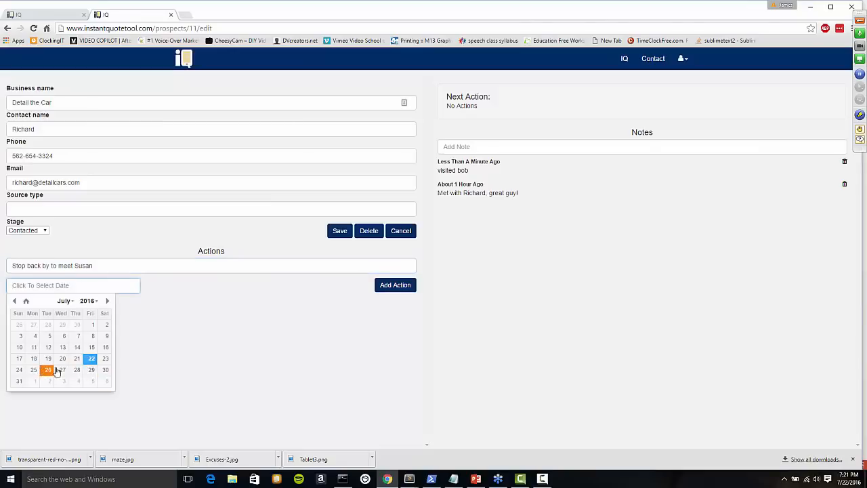
{"action": "left_click", "coordinate": [76, 369]}
{"action": "left_click", "coordinate": [393, 293]}
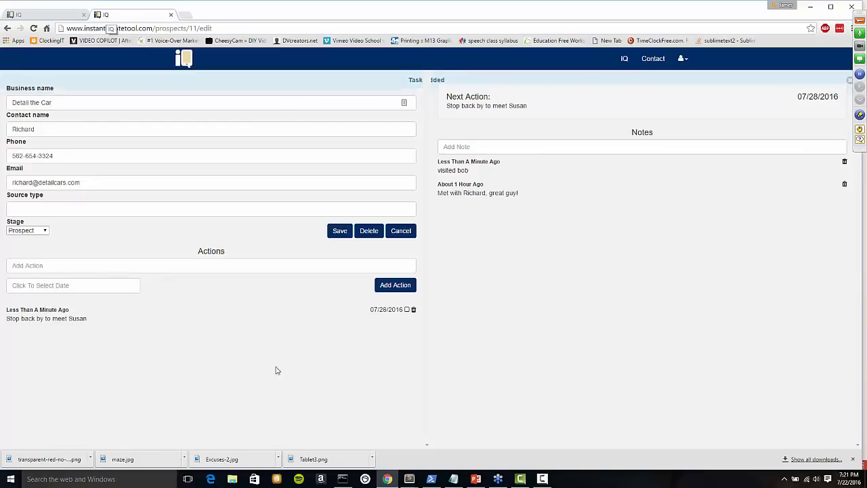
{"action": "left_click", "coordinate": [400, 231]}
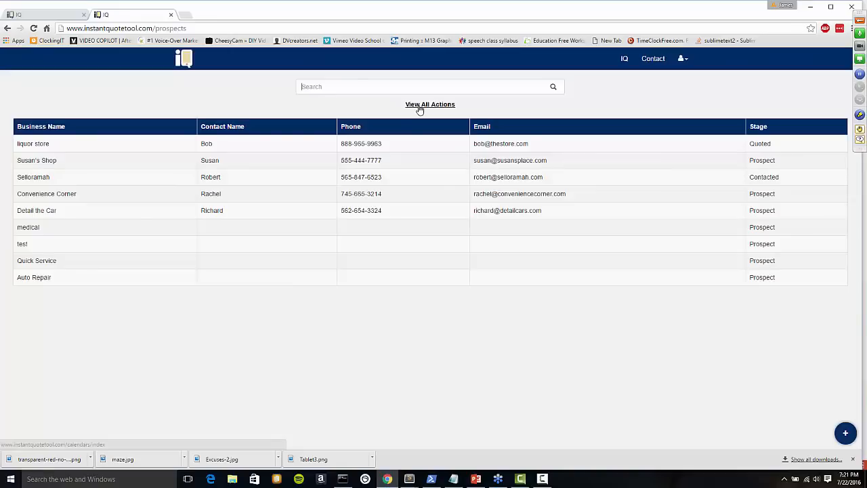
{"action": "type", "text": "corner"}
{"action": "key", "text": "Return"}
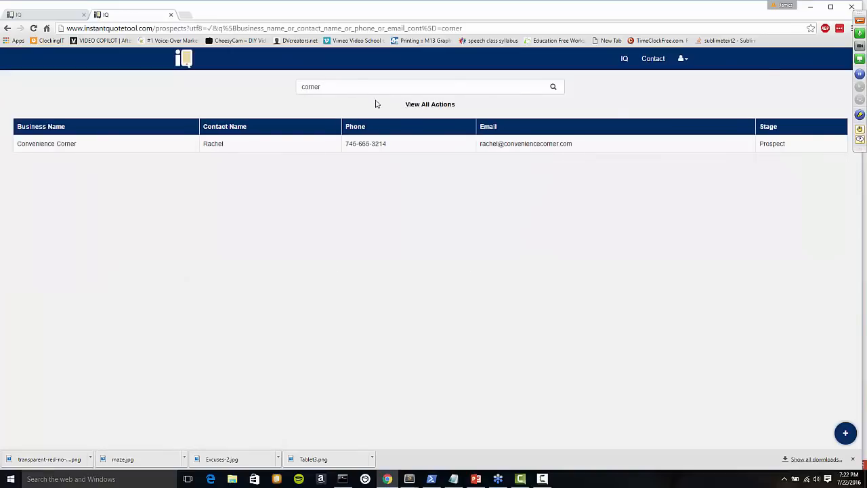
{"action": "double_click", "coordinate": [310, 86]}
{"action": "key", "text": "BackSpace"}
{"action": "key", "text": "Return"}
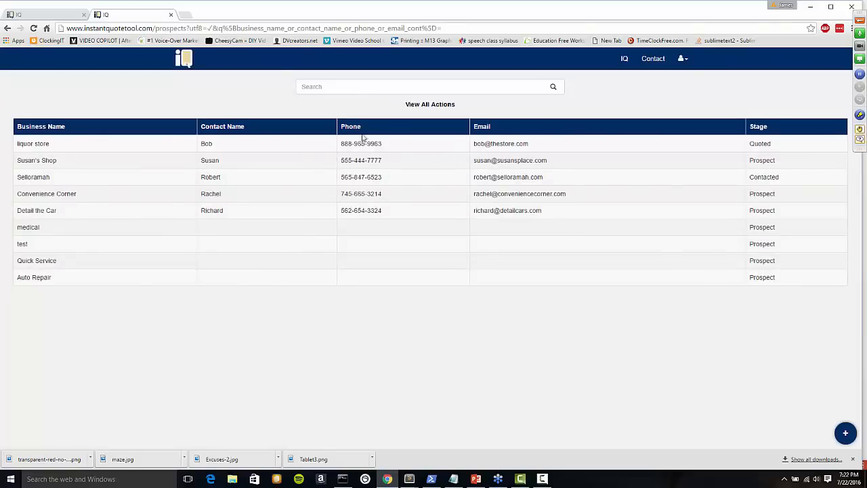
{"action": "left_click", "coordinate": [423, 106]}
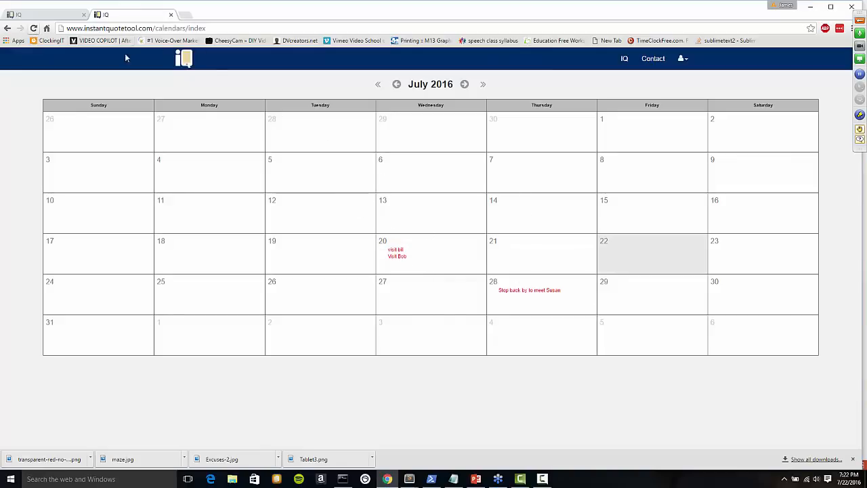
{"action": "left_click", "coordinate": [8, 29]}
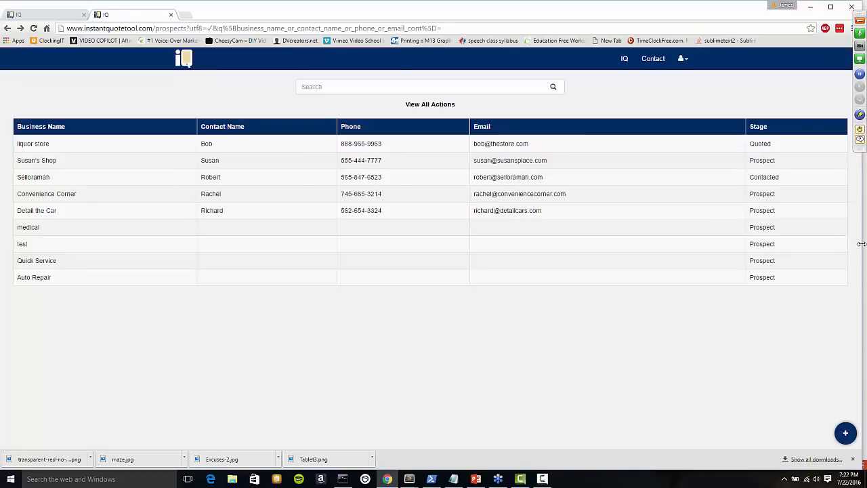
Narrow the browser to tablet width beside the PowerPoint slides and scroll the prospects.
{"action": "left_click_drag", "start_coordinate": [860, 243], "coordinate": [630, 228]}
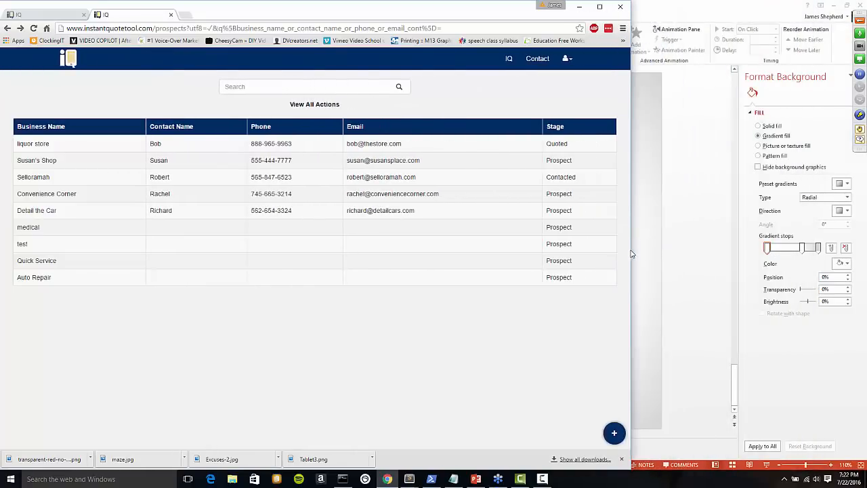
{"action": "left_click_drag", "start_coordinate": [629, 248], "coordinate": [408, 219]}
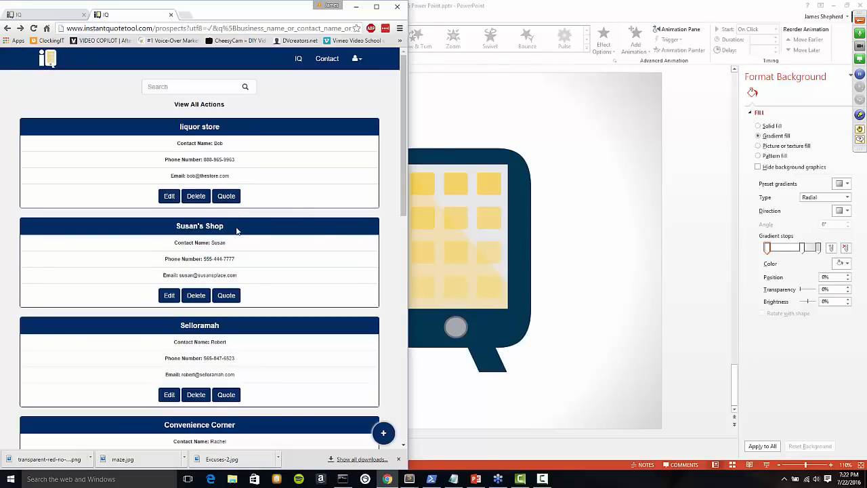
{"action": "scroll", "coordinate": [282, 304], "scroll_direction": "down", "scroll_amount": 5}
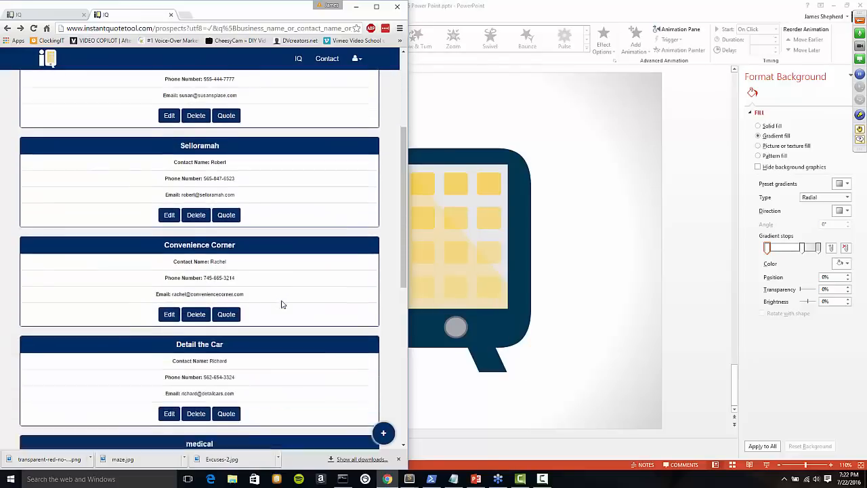
{"action": "scroll", "coordinate": [282, 304], "scroll_direction": "down", "scroll_amount": 3}
{"action": "scroll", "coordinate": [282, 304], "scroll_direction": "up", "scroll_amount": 8}
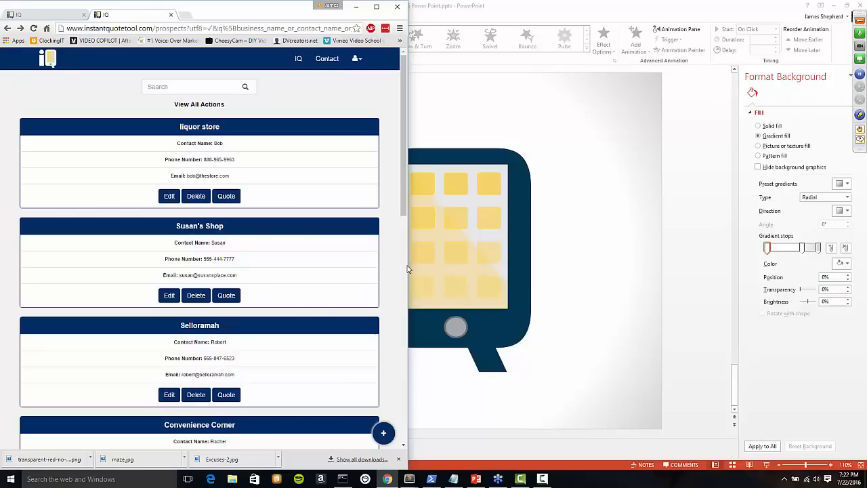
Shrink the browser to phone width and center it on screen.
{"action": "left_click_drag", "start_coordinate": [406, 264], "coordinate": [189, 234]}
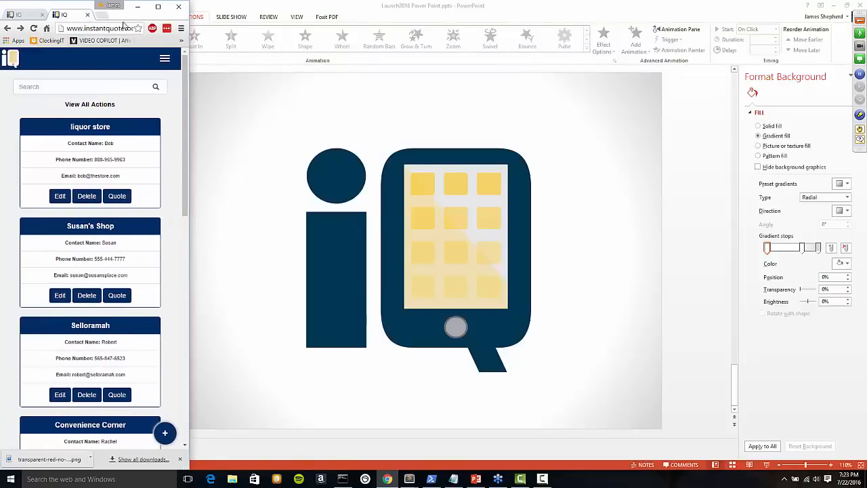
{"action": "left_click_drag", "start_coordinate": [126, 15], "coordinate": [501, 88]}
{"action": "scroll", "coordinate": [503, 282], "scroll_direction": "down", "scroll_amount": 6}
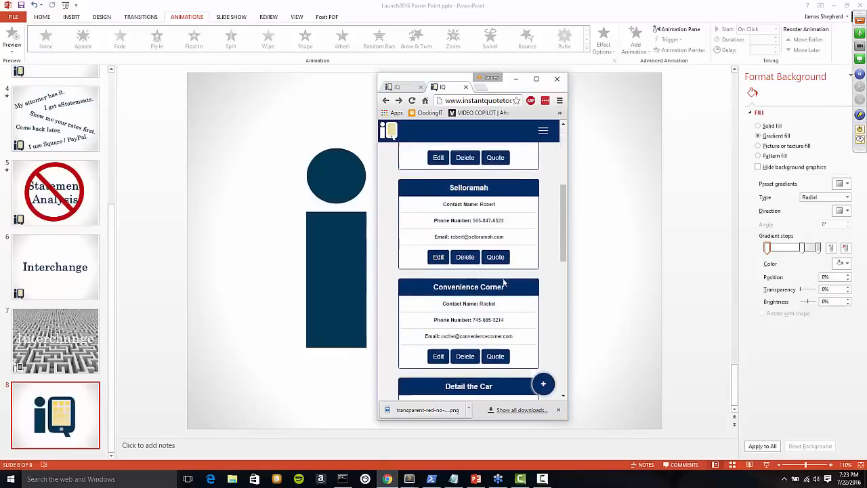
{"action": "scroll", "coordinate": [503, 284], "scroll_direction": "up", "scroll_amount": 5}
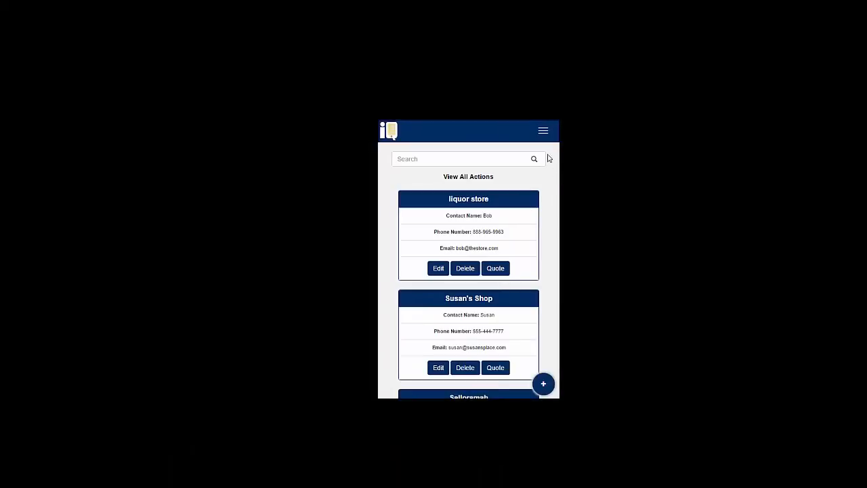
Open and close the site navigation menu, then scroll down the prospects list.
{"action": "left_click", "coordinate": [543, 131]}
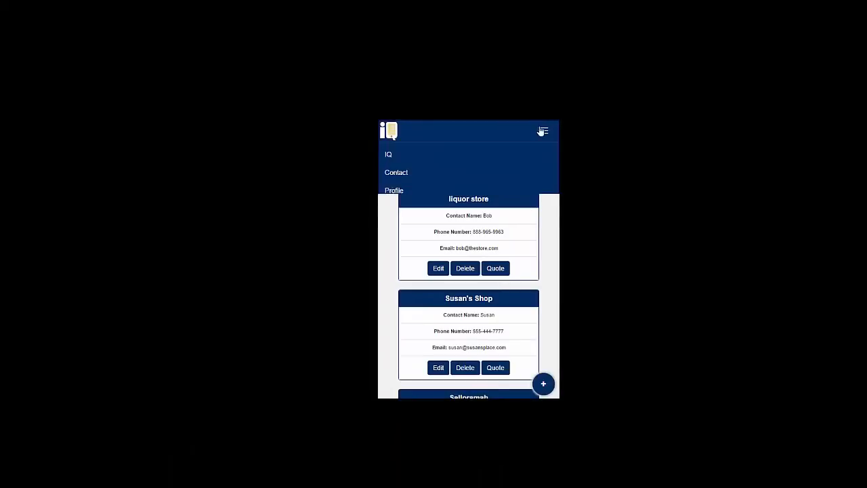
{"action": "left_click", "coordinate": [543, 131]}
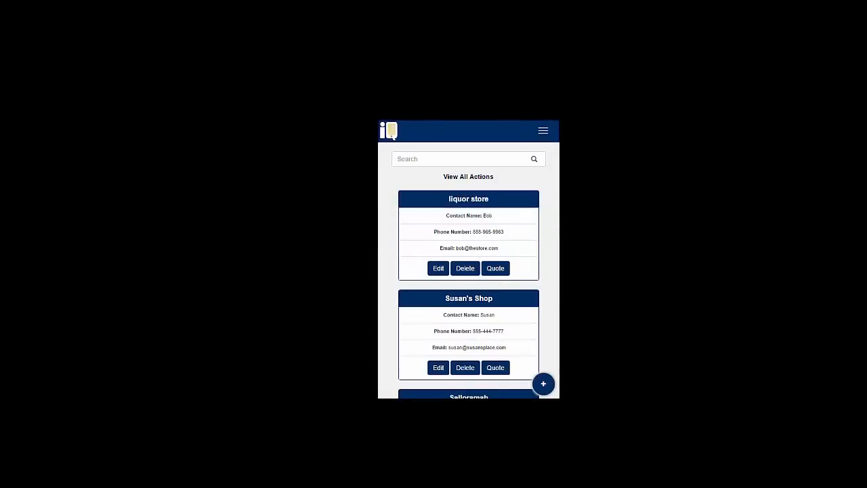
{"action": "scroll", "coordinate": [501, 275], "scroll_direction": "down", "scroll_amount": 1}
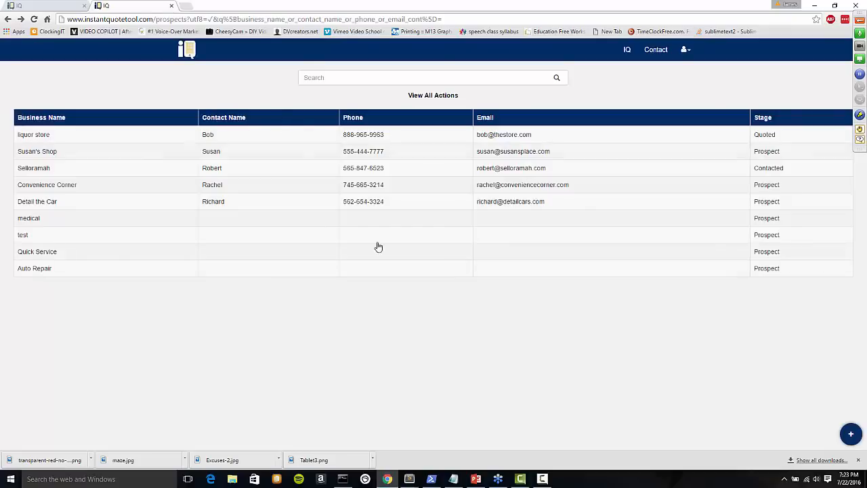
Start a new prospect and choose Restaurant | Quick Service from the business category list.
{"action": "left_click", "coordinate": [851, 434]}
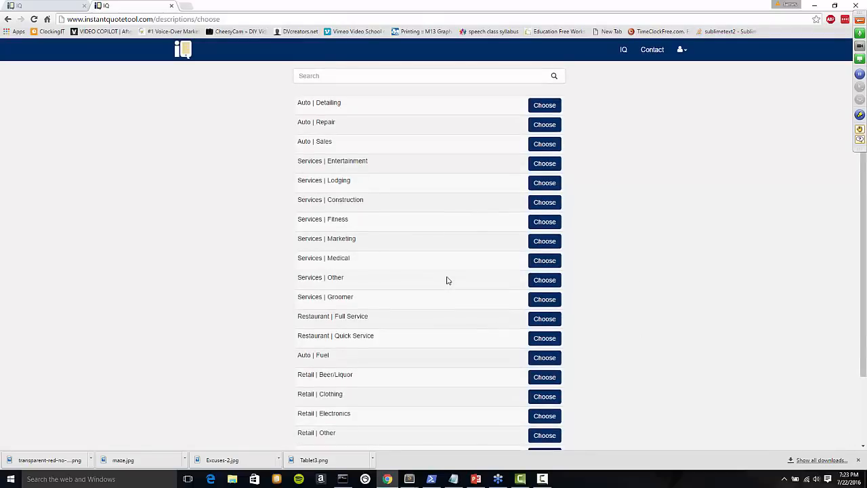
{"action": "scroll", "coordinate": [441, 279], "scroll_direction": "down", "scroll_amount": 1}
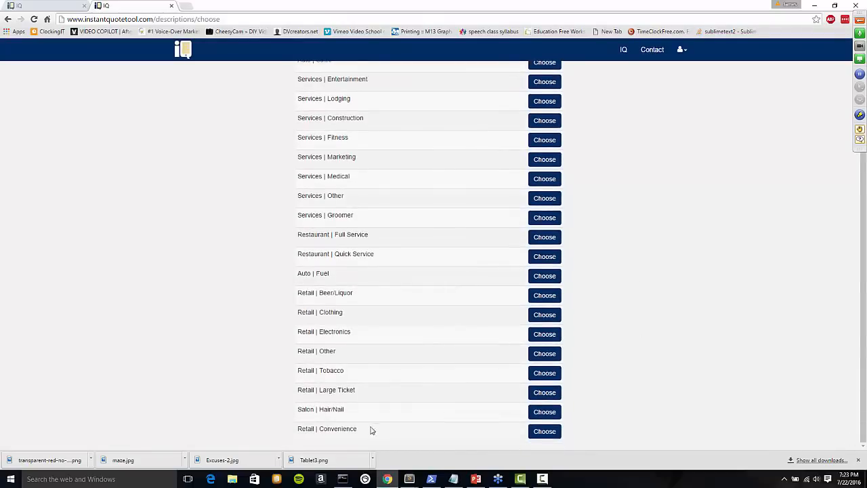
{"action": "scroll", "coordinate": [253, 390], "scroll_direction": "up", "scroll_amount": 1}
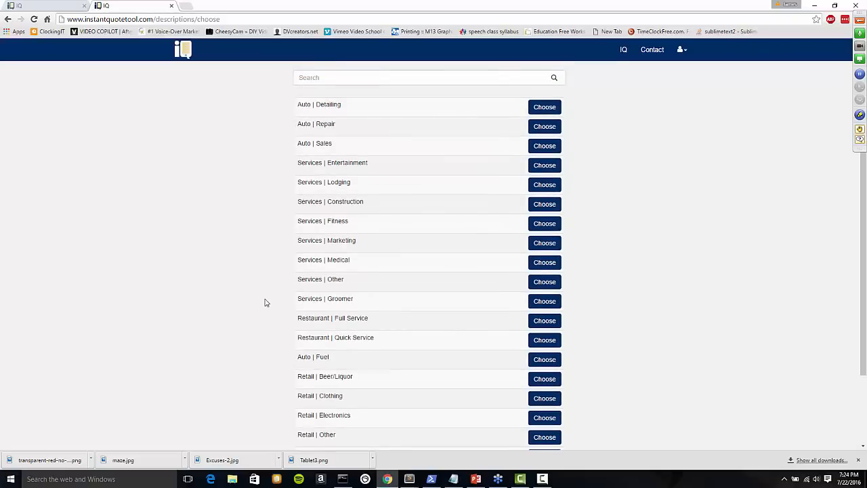
{"action": "scroll", "coordinate": [265, 302], "scroll_direction": "down", "scroll_amount": 1}
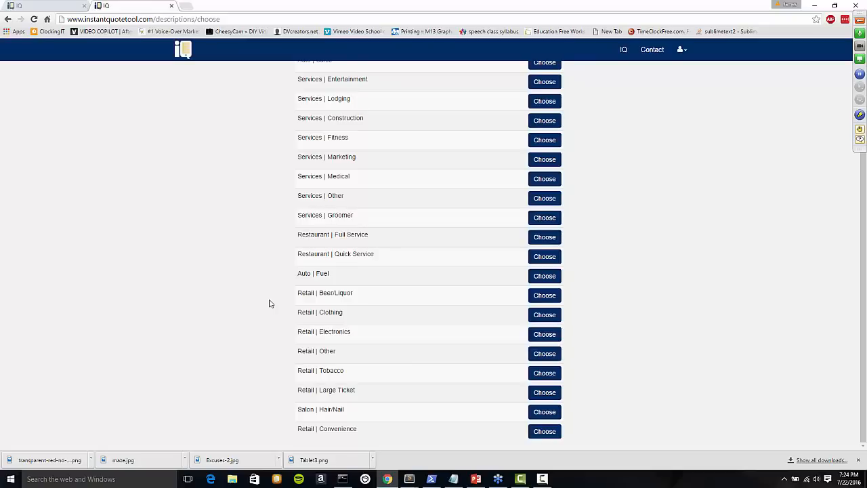
{"action": "scroll", "coordinate": [301, 315], "scroll_direction": "up", "scroll_amount": 2}
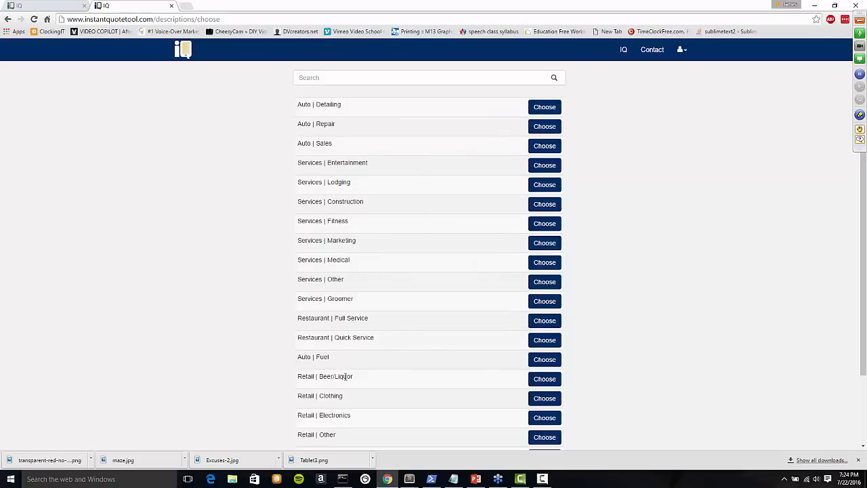
{"action": "scroll", "coordinate": [363, 371], "scroll_direction": "down", "scroll_amount": 2}
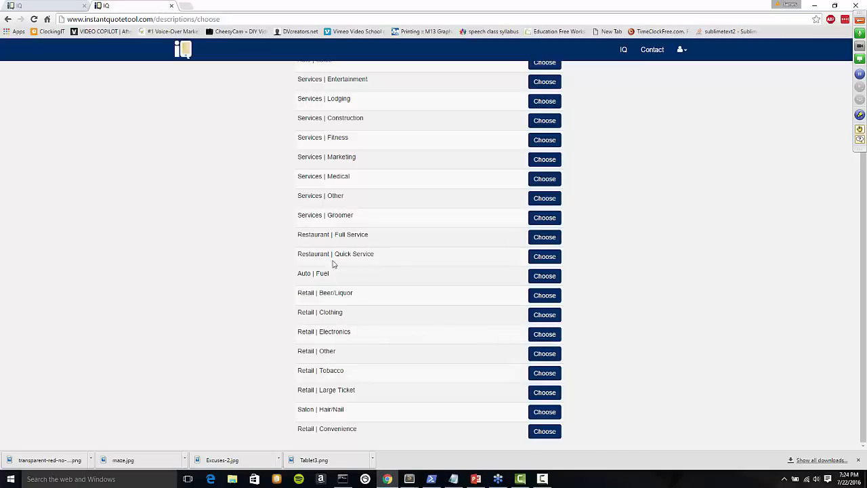
{"action": "left_click", "coordinate": [544, 257]}
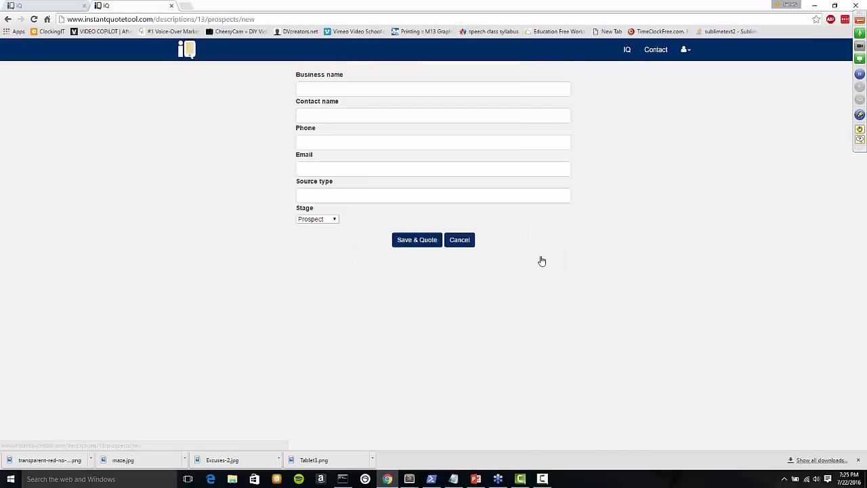
Enter business name 'Ryan's Taco Shack', the contact's name, and the suggested phone and email.
{"action": "left_click", "coordinate": [441, 89]}
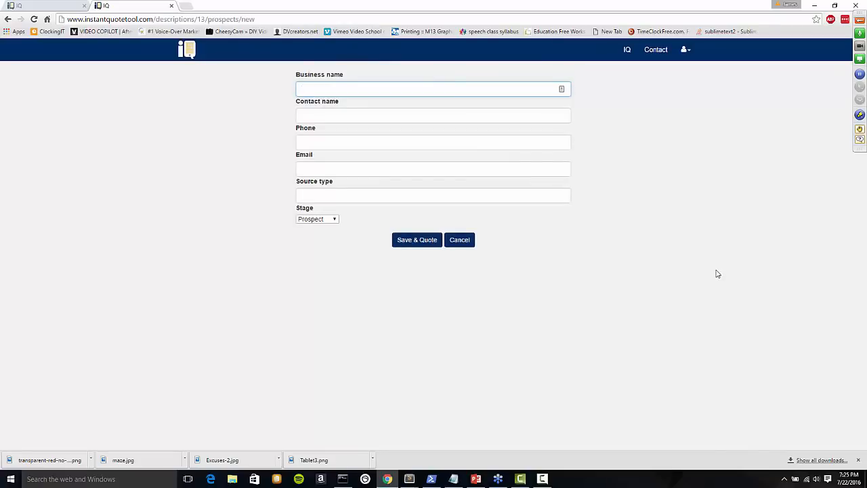
{"action": "type", "text": "Ryan's Taco Shack"}
{"action": "key", "text": "Tab"}
{"action": "type", "text": "Ryan"}
{"action": "key", "text": "Tab"}
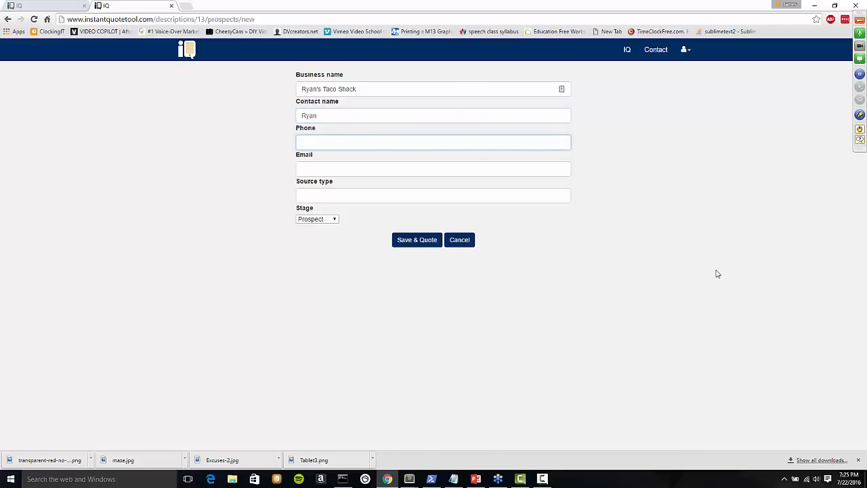
{"action": "type", "text": "888"}
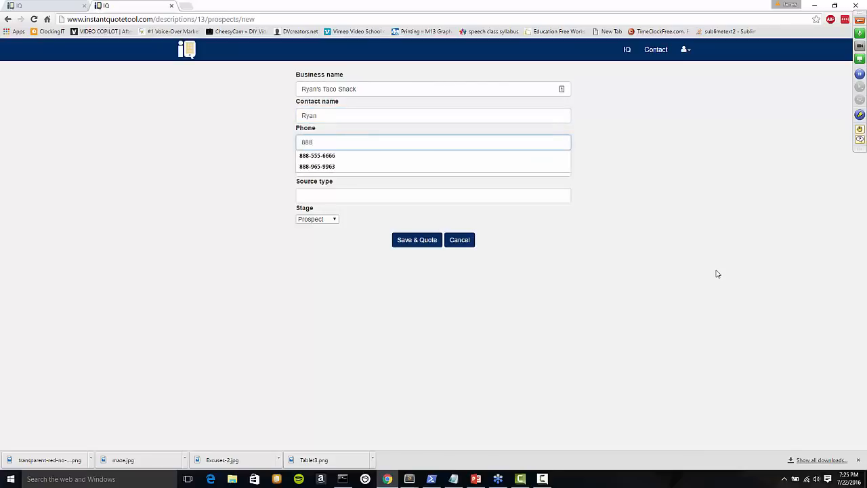
{"action": "key", "text": "Down"}
{"action": "key", "text": "Tab"}
{"action": "type", "text": "ryan"}
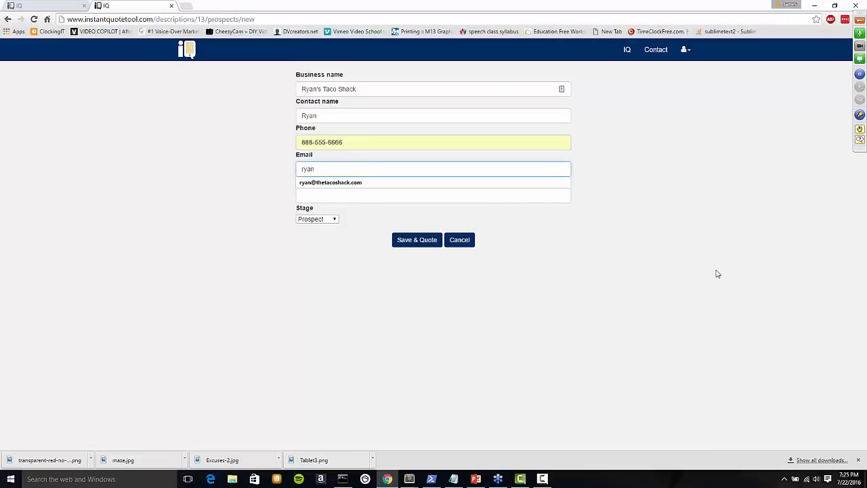
{"action": "key", "text": "Down"}
Set source type LEAD and stage Contacted, then save the prospect for quoting.
{"action": "key", "text": "Tab"}
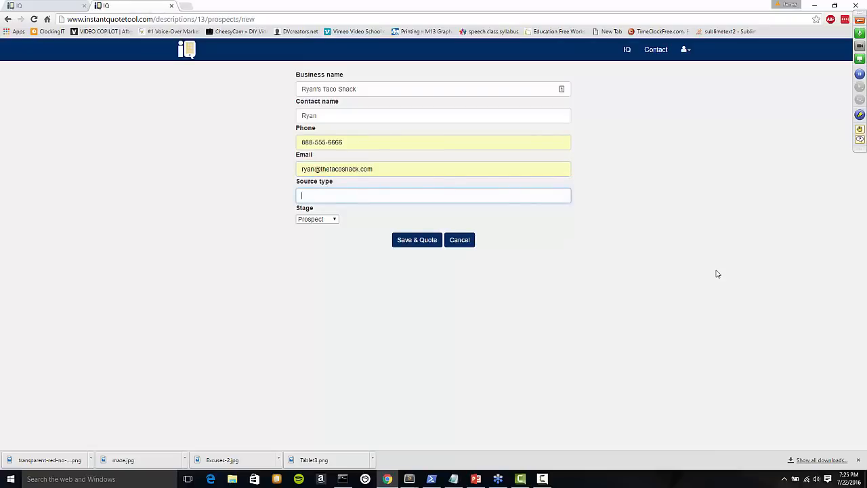
{"action": "type", "text": "LEAD"}
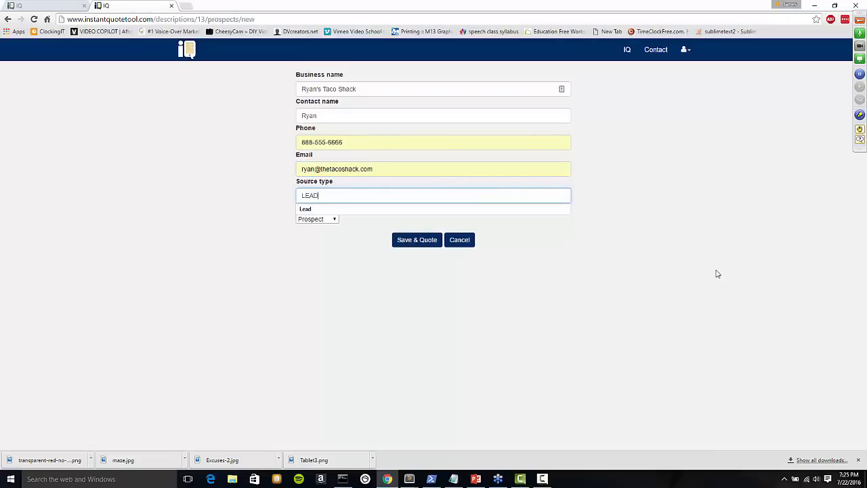
{"action": "left_click", "coordinate": [261, 228]}
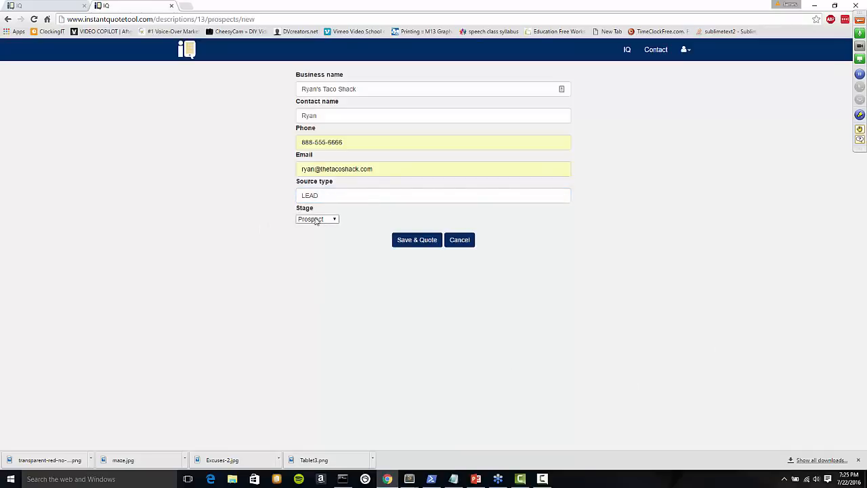
{"action": "left_click", "coordinate": [316, 220]}
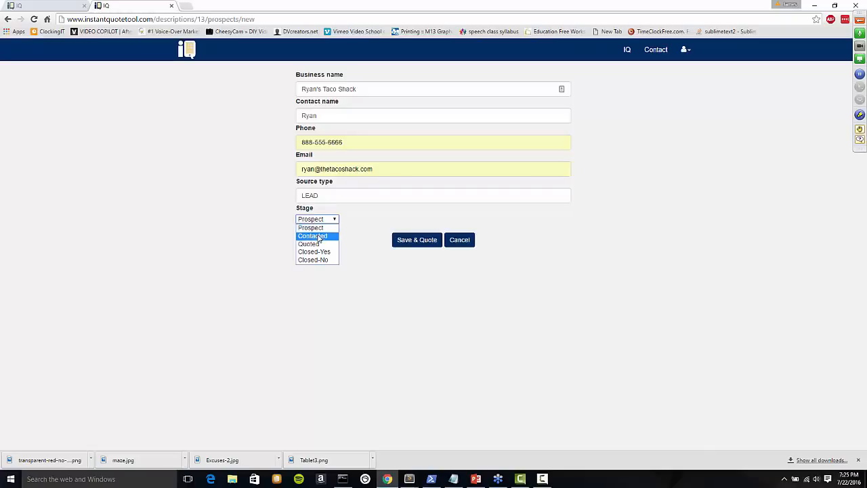
{"action": "left_click", "coordinate": [319, 236]}
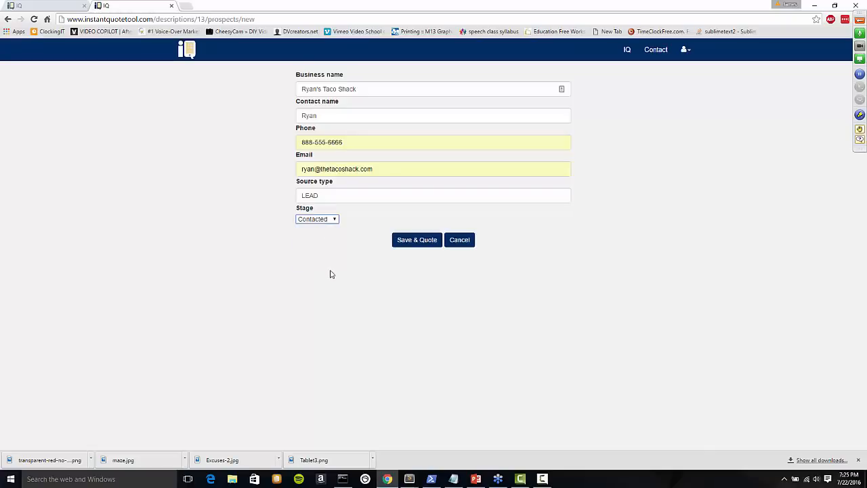
{"action": "left_click", "coordinate": [416, 244]}
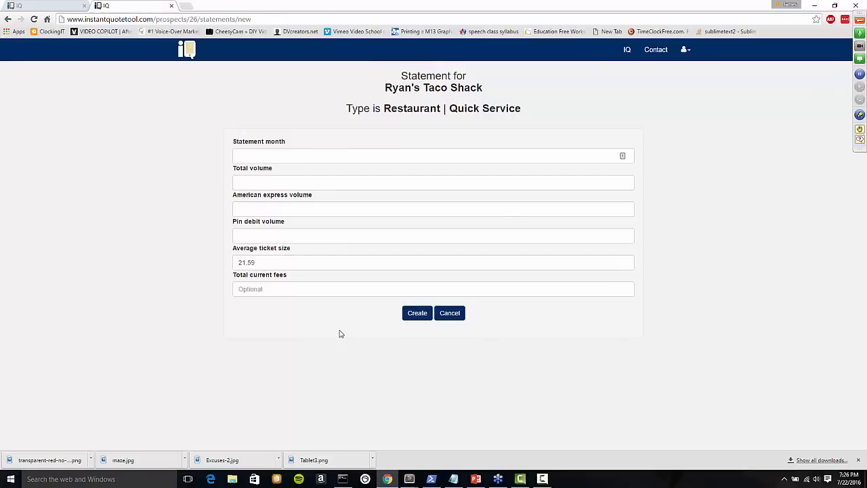
Restore down Chrome to a phone-width window over the PowerPoint slides.
{"action": "left_click", "coordinate": [835, 5]}
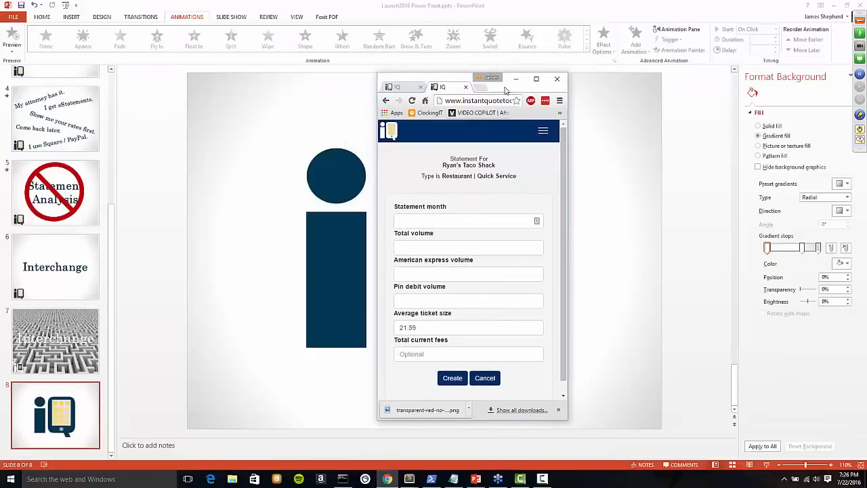
Move the browser window up-left and drag its corners to enlarge it around the statement form.
{"action": "left_click_drag", "start_coordinate": [504, 90], "coordinate": [440, 64]}
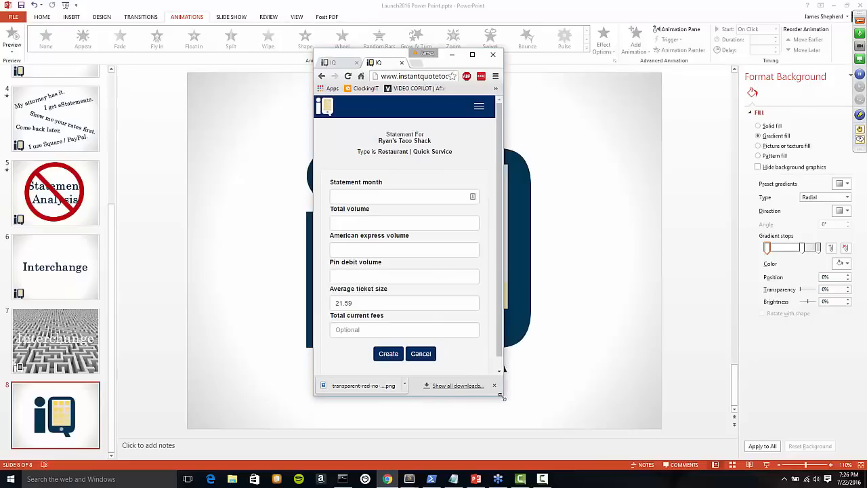
{"action": "left_click_drag", "start_coordinate": [503, 395], "coordinate": [534, 417]}
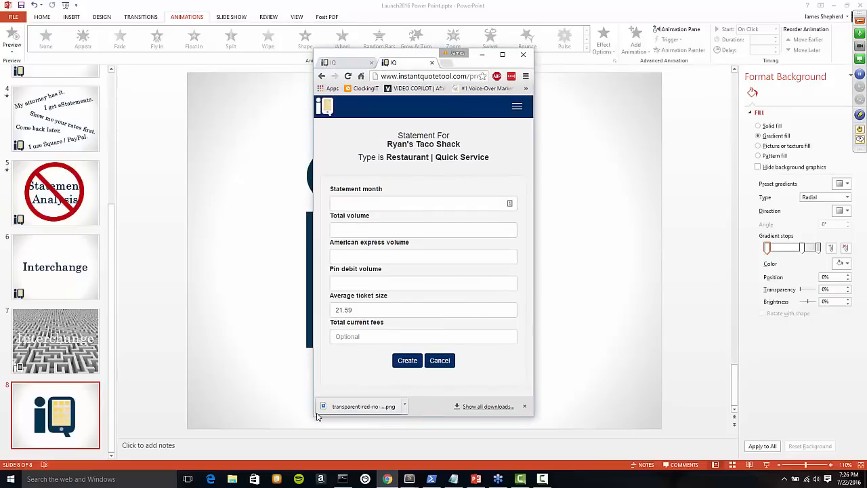
{"action": "left_click_drag", "start_coordinate": [314, 417], "coordinate": [297, 454]}
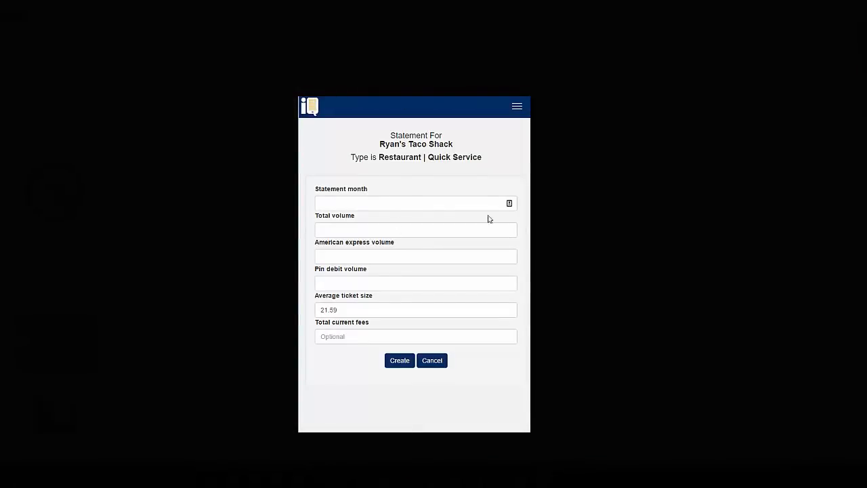
Enter June in the Statement month field after erasing the stray scratch text typed there.
{"action": "left_click", "coordinate": [565, 234]}
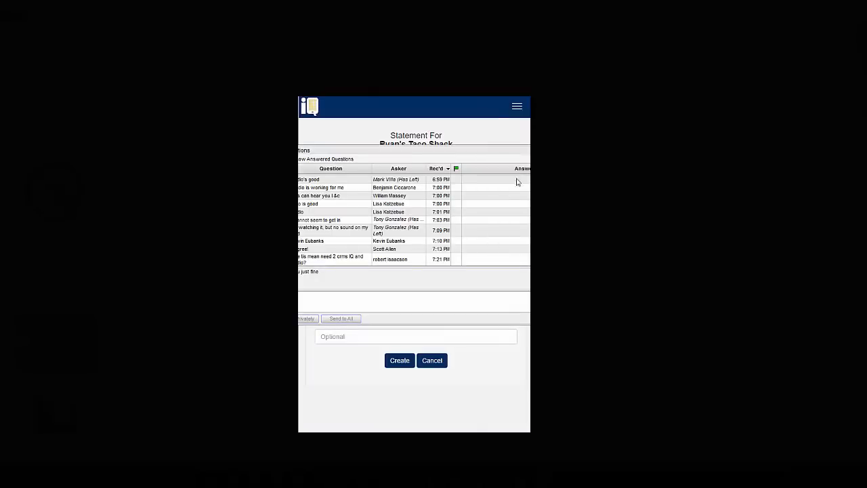
{"action": "left_click", "coordinate": [601, 150]}
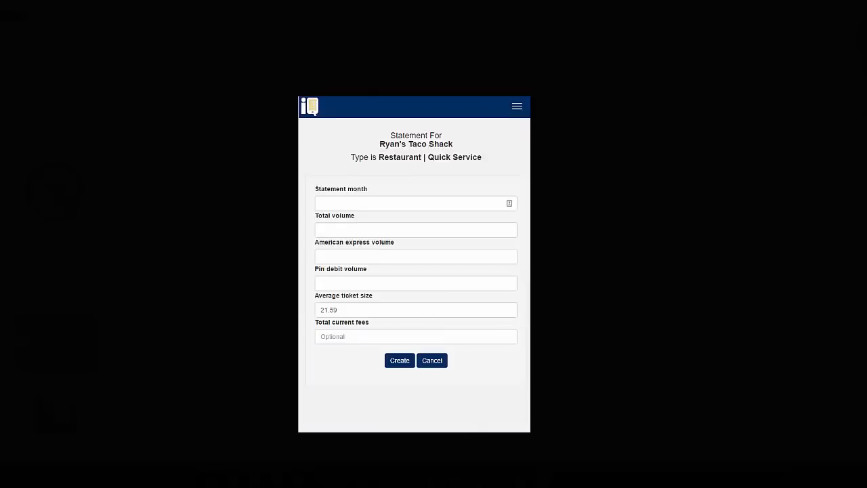
{"action": "left_click", "coordinate": [405, 200]}
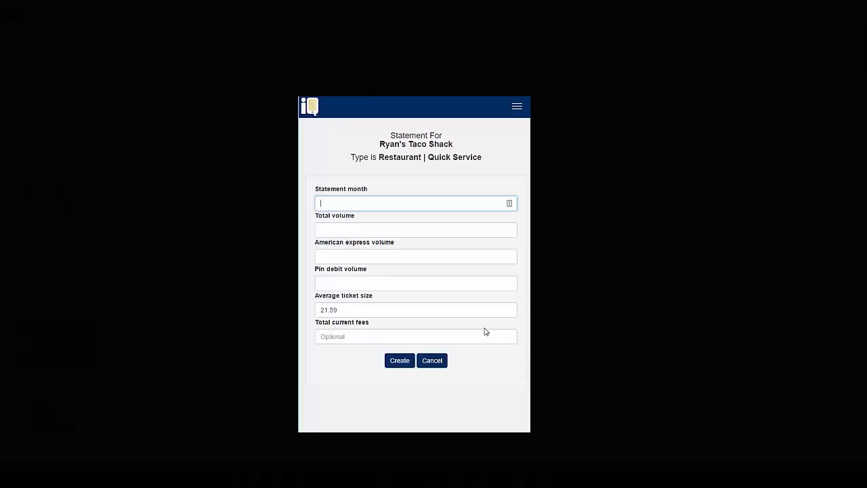
{"action": "type", "text": "June"}
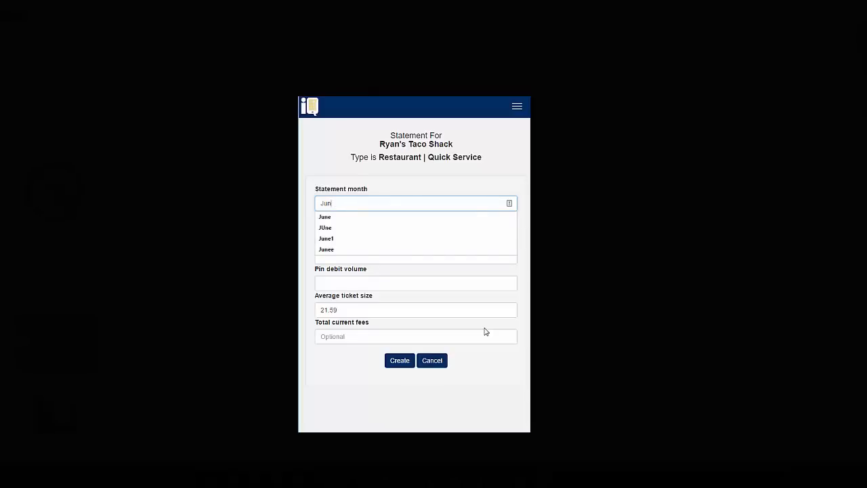
{"action": "key", "text": "BackSpace"}
{"action": "key", "text": "BackSpace"}
{"action": "key", "text": "BackSpace"}
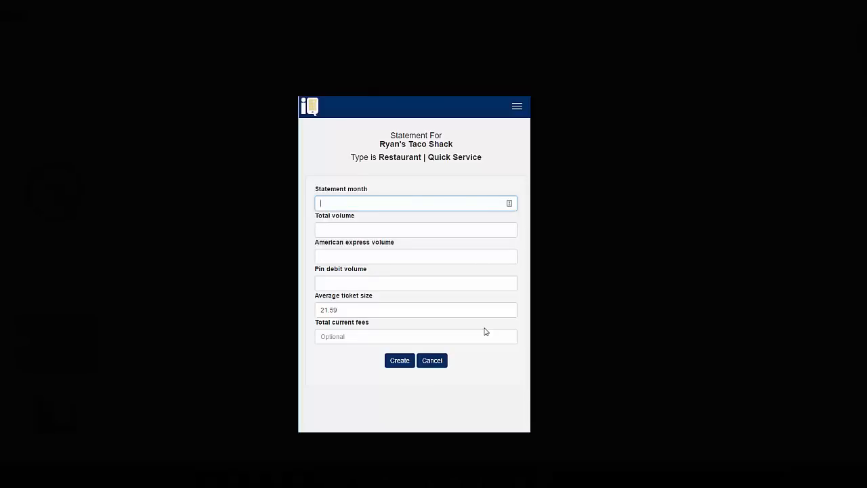
{"action": "type", "text": "quick analysis before stop bac"}
{"action": "key", "text": "BackSpace"}
{"action": "key", "text": "BackSpace"}
{"action": "key", "text": "BackSpace"}
{"action": "key", "text": "BackSpace"}
{"action": "key", "text": "BackSpace"}
{"action": "key", "text": "BackSpace"}
{"action": "key", "text": "BackSpace"}
{"action": "key", "text": "BackSpace"}
{"action": "key", "text": "BackSpace"}
{"action": "key", "text": "BackSpace"}
{"action": "key", "text": "BackSpace"}
{"action": "key", "text": "BackSpace"}
{"action": "key", "text": "BackSpace"}
{"action": "key", "text": "BackSpace"}
{"action": "key", "text": "BackSpace"}
{"action": "key", "text": "BackSpace"}
{"action": "key", "text": "BackSpace"}
{"action": "key", "text": "BackSpace"}
{"action": "key", "text": "BackSpace"}
{"action": "key", "text": "BackSpace"}
{"action": "type", "text": "J"}
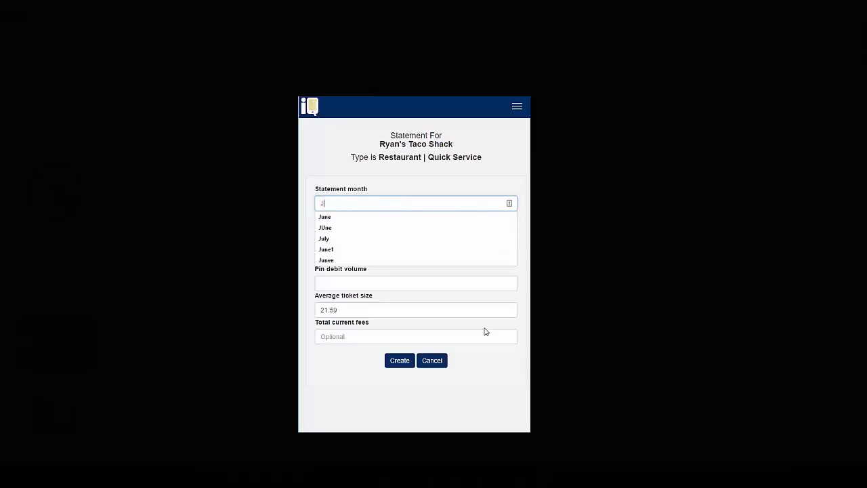
{"action": "type", "text": "une"}
{"action": "key", "text": "Tab"}
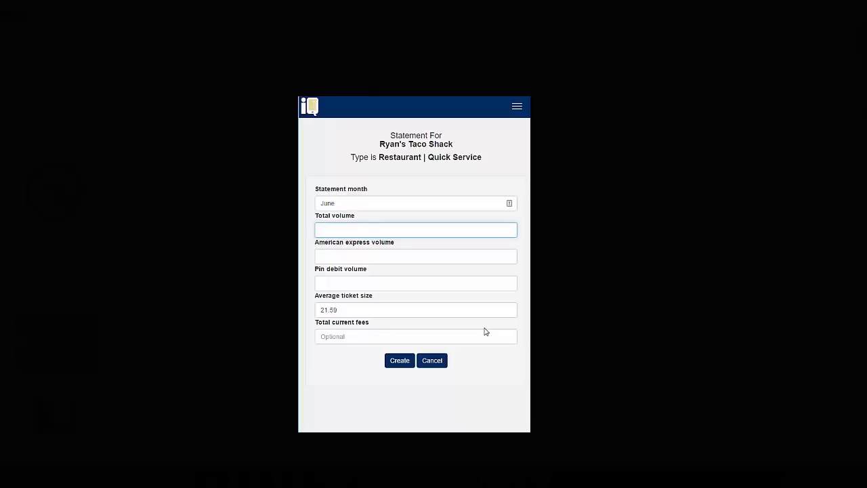
Enter 8000 as the total volume and move to the average ticket size field.
{"action": "type", "text": "8000"}
{"action": "left_click", "coordinate": [351, 311]}
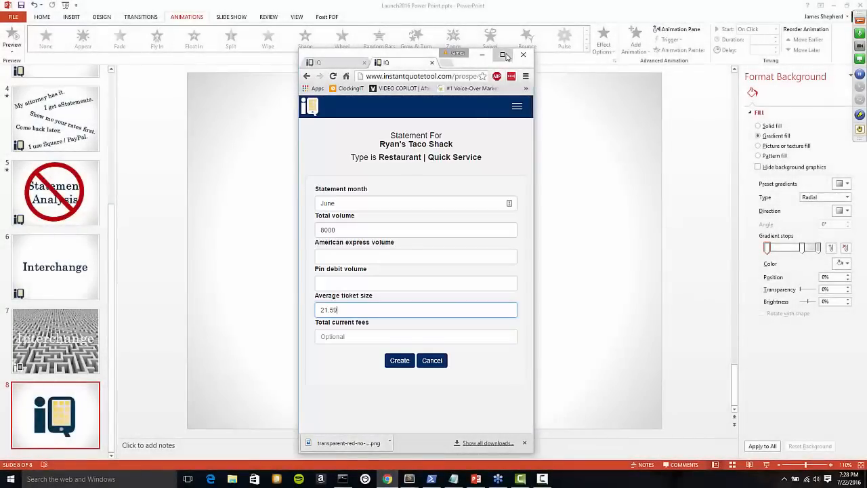
Maximize the Chrome window so the statement form fills the whole screen.
{"action": "left_click", "coordinate": [501, 54]}
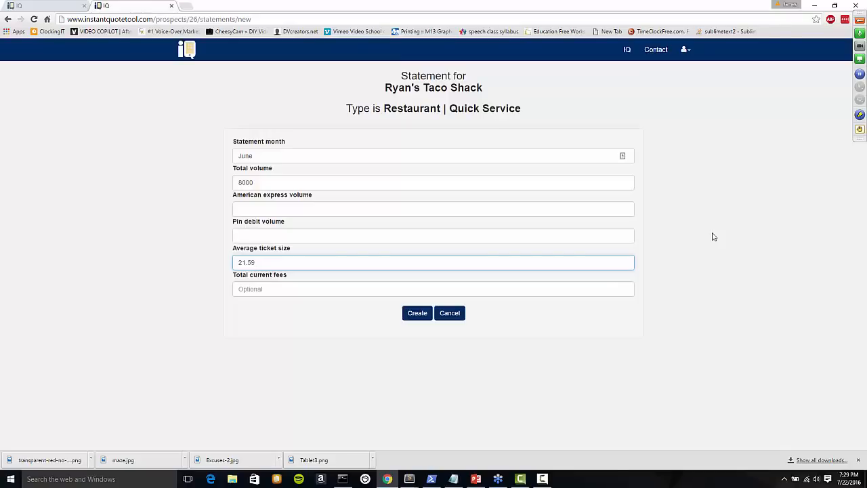
Create the June statement to generate its $8,000.00 Interchange Summary and Table.
{"action": "left_click", "coordinate": [417, 313]}
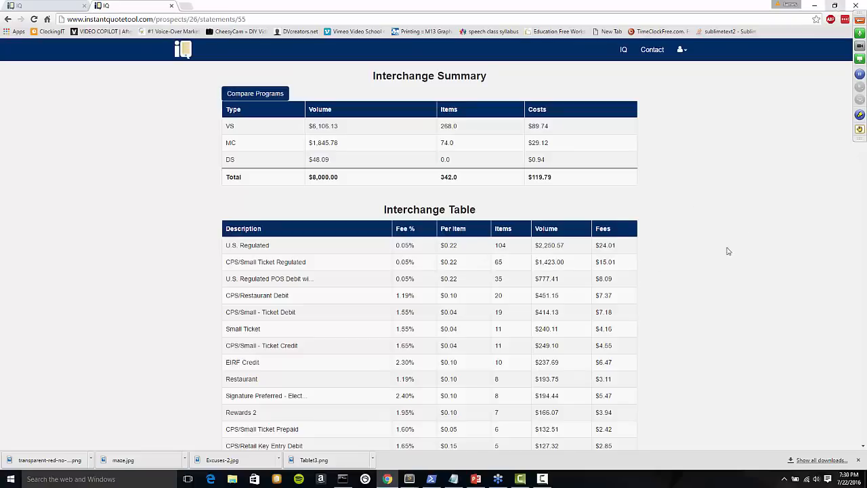
{"action": "left_click", "coordinate": [833, 5]}
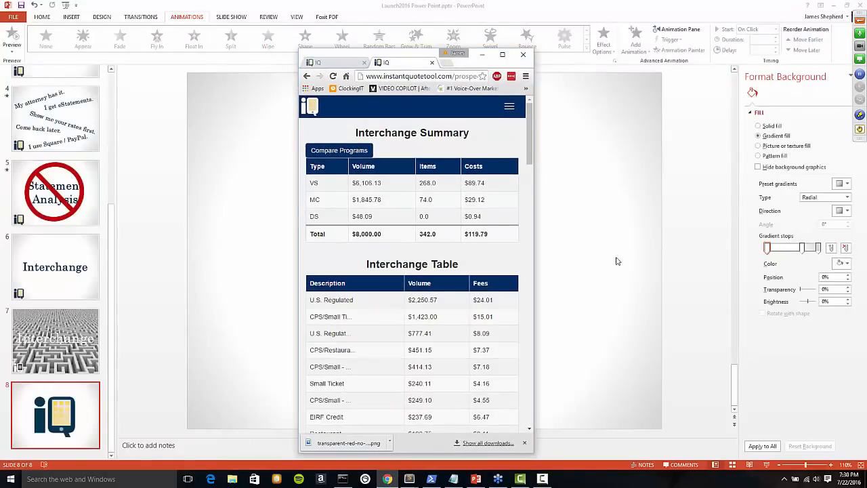
{"action": "left_click_drag", "start_coordinate": [535, 263], "coordinate": [662, 274]}
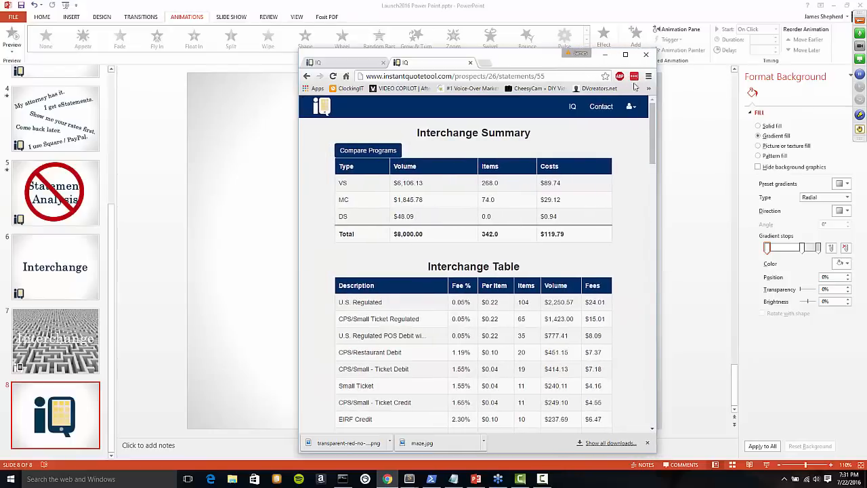
{"action": "left_click", "coordinate": [623, 57]}
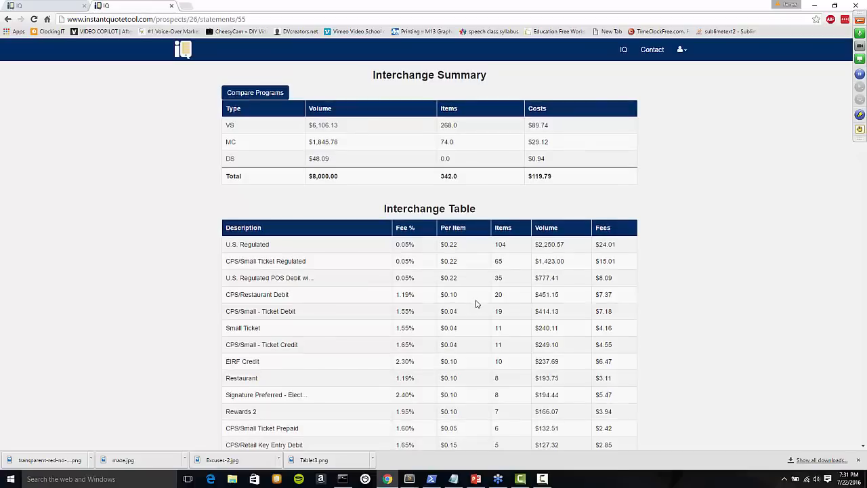
Scroll through statement 55's Interchange Table and back to the $119.79 cost summary.
{"action": "scroll", "coordinate": [476, 304], "scroll_direction": "down", "scroll_amount": 2}
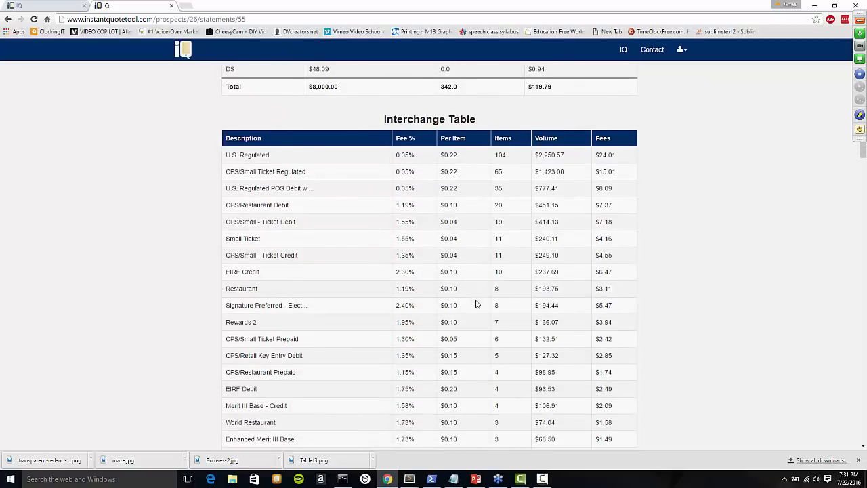
{"action": "scroll", "coordinate": [476, 304], "scroll_direction": "down", "scroll_amount": 5}
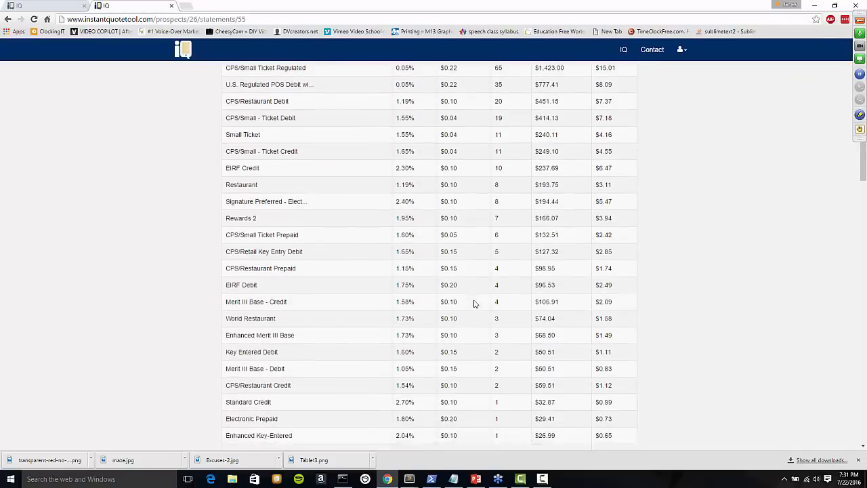
{"action": "scroll", "coordinate": [475, 304], "scroll_direction": "down", "scroll_amount": 15}
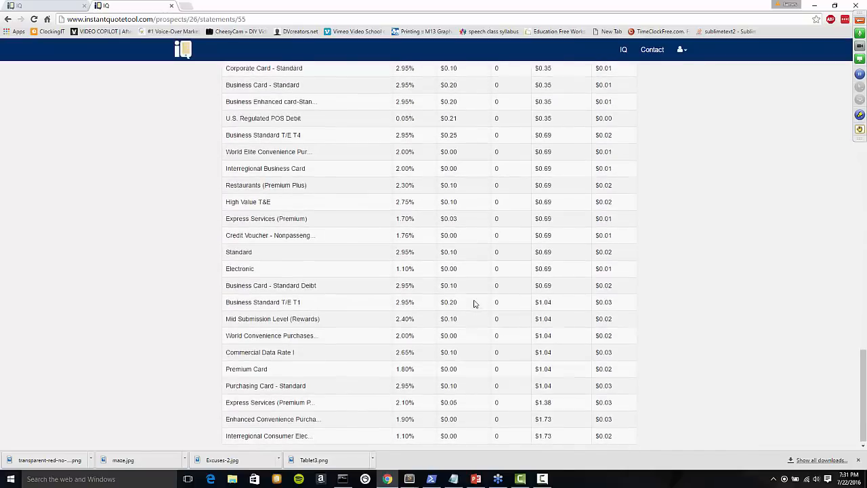
{"action": "scroll", "coordinate": [474, 304], "scroll_direction": "up", "scroll_amount": 15}
{"action": "scroll", "coordinate": [476, 305], "scroll_direction": "up", "scroll_amount": 5}
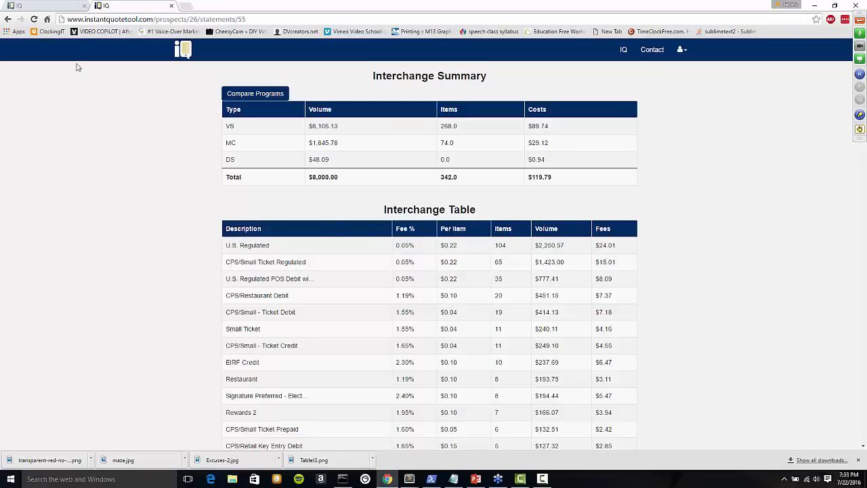
Return to the prospects list, start a new prospect, and browse business types to Retail.
{"action": "left_click", "coordinate": [8, 19]}
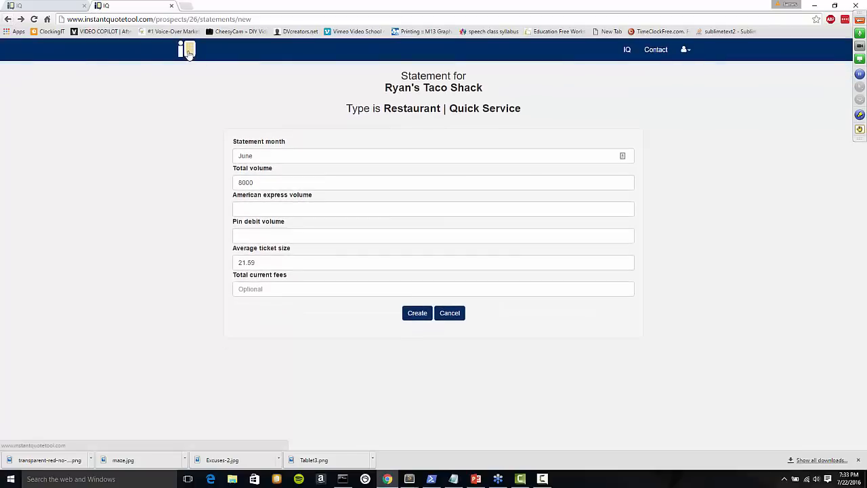
{"action": "left_click", "coordinate": [188, 53]}
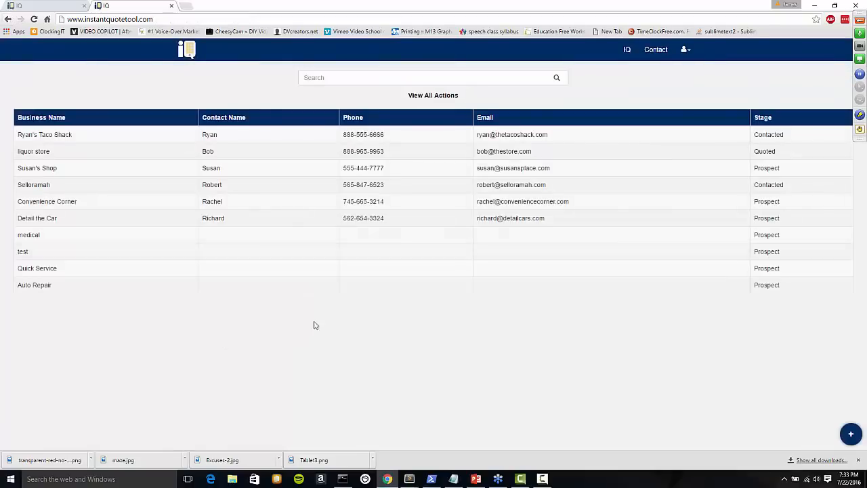
{"action": "left_click", "coordinate": [851, 433]}
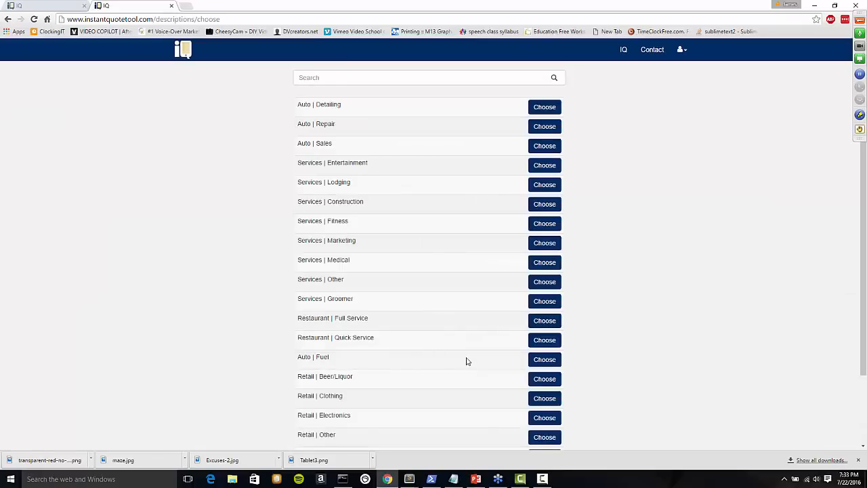
{"action": "scroll", "coordinate": [466, 361], "scroll_direction": "down", "scroll_amount": 1}
{"action": "scroll", "coordinate": [466, 361], "scroll_direction": "down", "scroll_amount": 1}
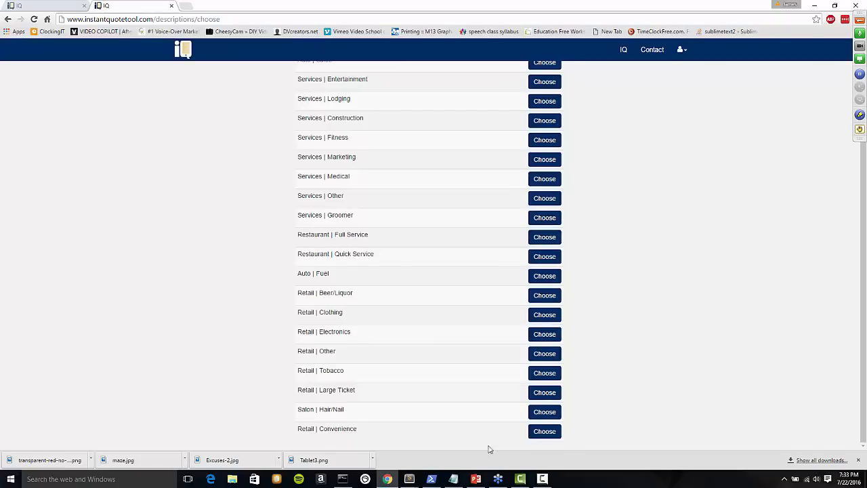
Add a Retail | Convenience prospect named 'Rob's Convenience Store' and save it for quoting.
{"action": "left_click", "coordinate": [544, 434]}
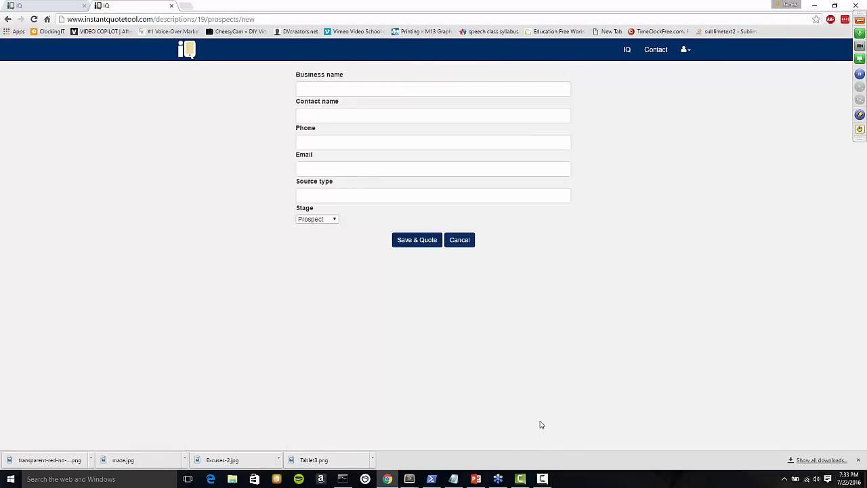
{"action": "left_click", "coordinate": [374, 91]}
{"action": "type", "text": "Rob's Conve"}
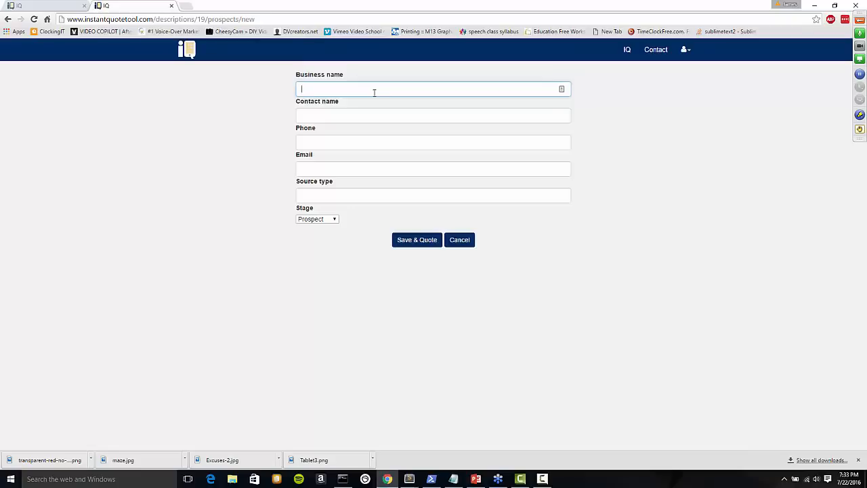
{"action": "type", "text": "nience Store"}
{"action": "key", "text": "Return"}
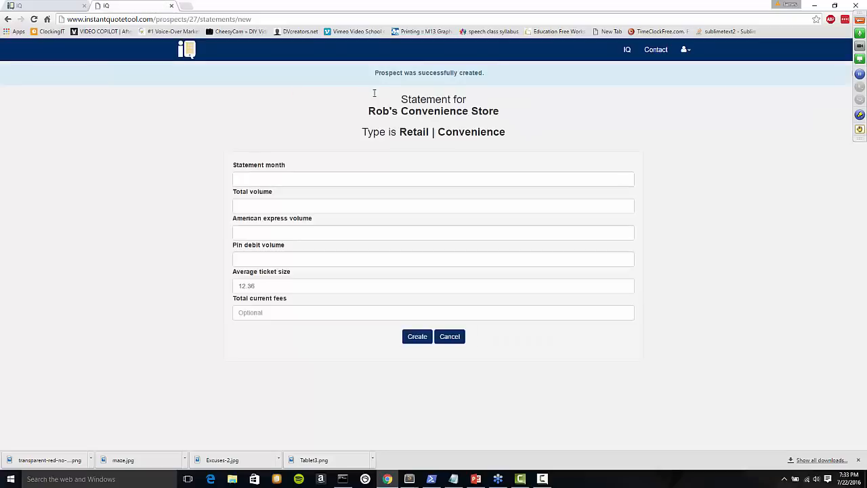
Enter month June, total volume 25000, American Express 2000 and Pin debit 3000.
{"action": "left_click", "coordinate": [363, 179]}
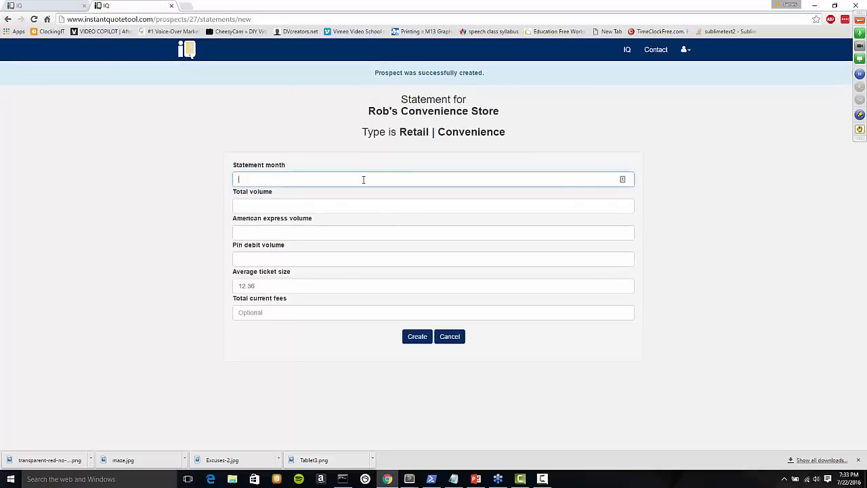
{"action": "type", "text": "June"}
{"action": "key", "text": "Tab"}
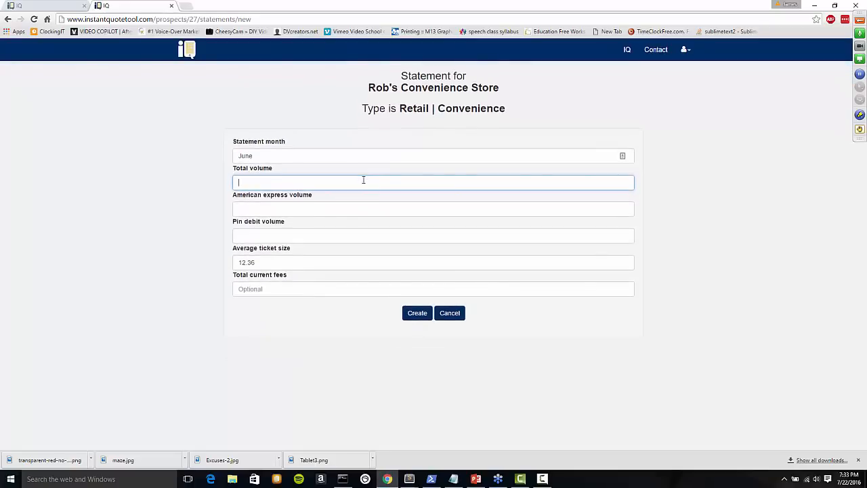
{"action": "type", "text": "25000"}
{"action": "key", "text": "Tab"}
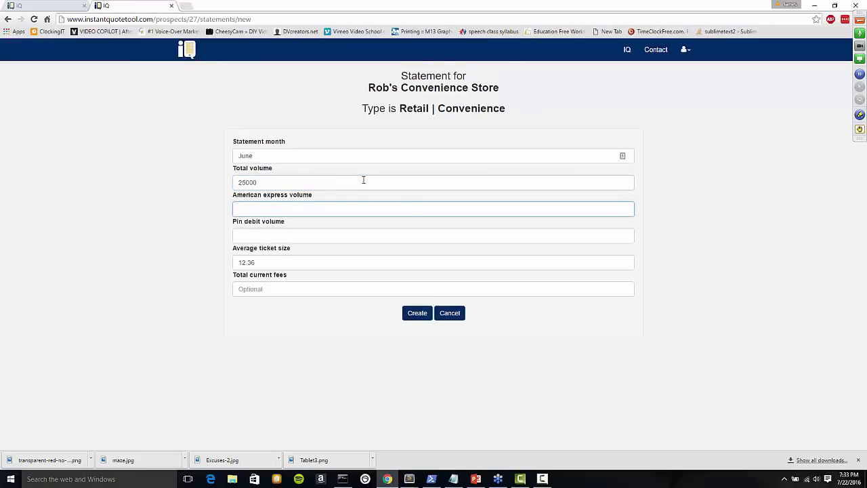
{"action": "type", "text": "2000"}
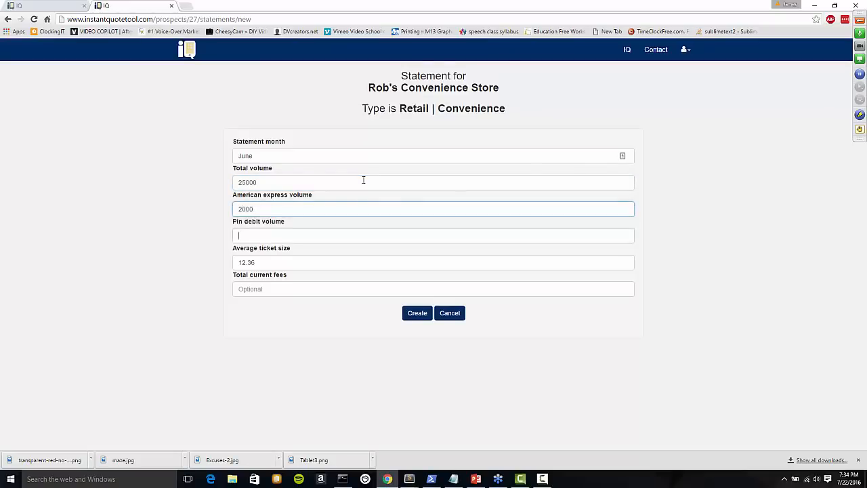
{"action": "key", "text": "Tab"}
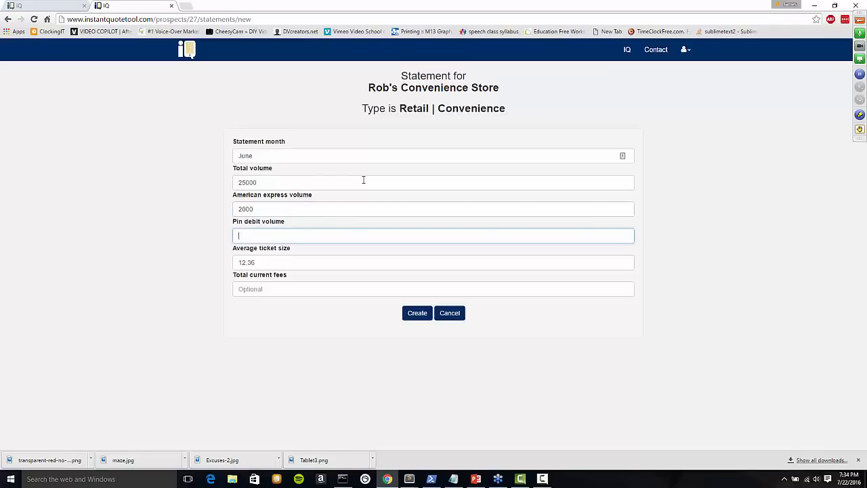
{"action": "type", "text": "3000"}
{"action": "key", "text": "Tab"}
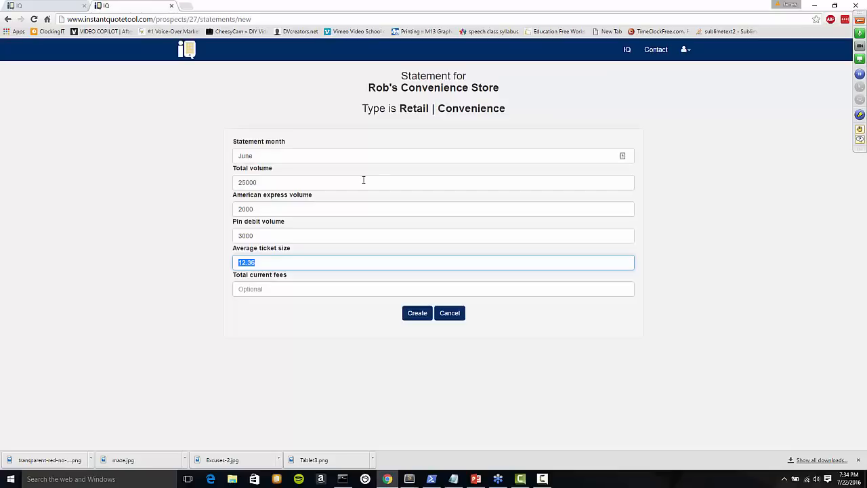
Set average ticket size 17.0 and total current fees 1000, then create the statement.
{"action": "left_click", "coordinate": [324, 266]}
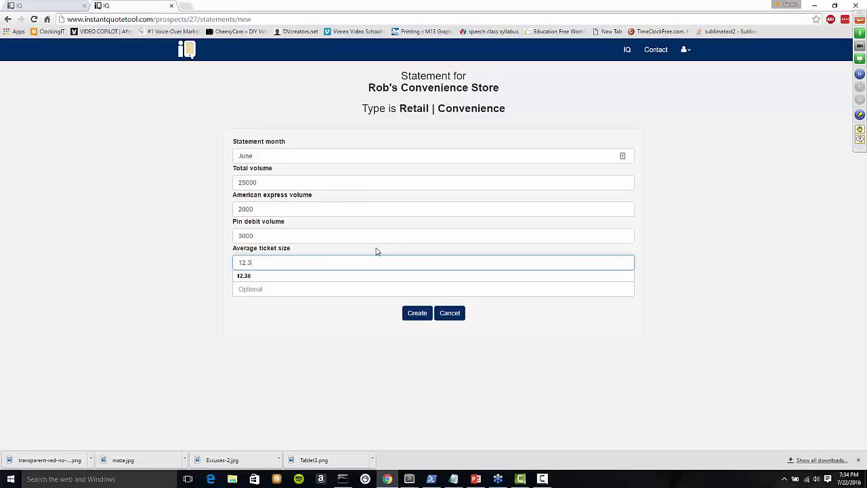
{"action": "key", "text": "BackSpace"}
{"action": "key", "text": "BackSpace"}
{"action": "key", "text": "BackSpace"}
{"action": "key", "text": "BackSpace"}
{"action": "type", "text": "17.0"}
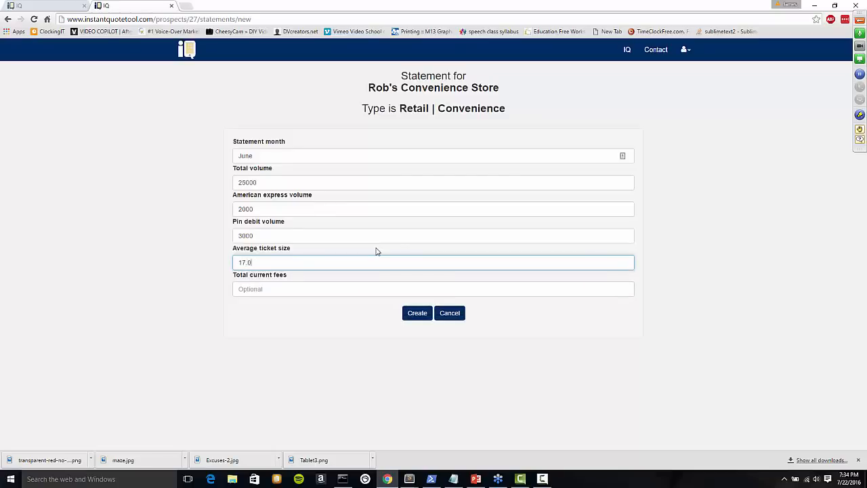
{"action": "key", "text": "BackSpace"}
{"action": "key", "text": "BackSpace"}
{"action": "key", "text": "Tab"}
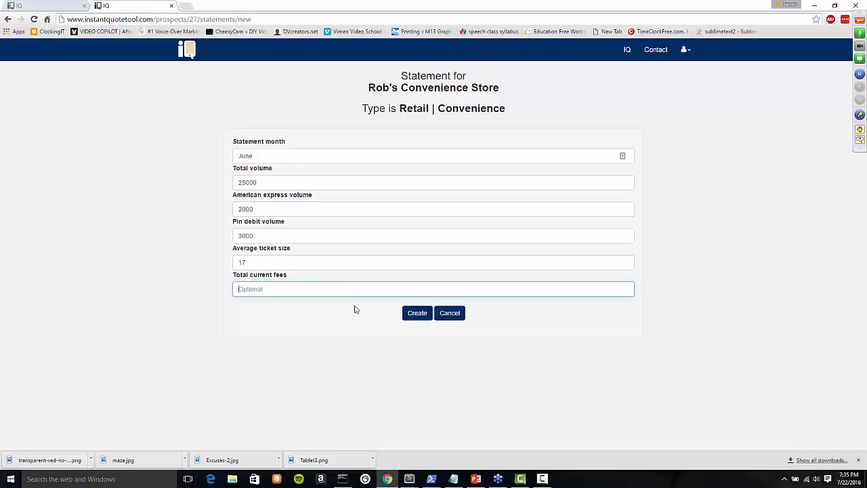
{"action": "type", "text": "1000"}
{"action": "left_click", "coordinate": [414, 315]}
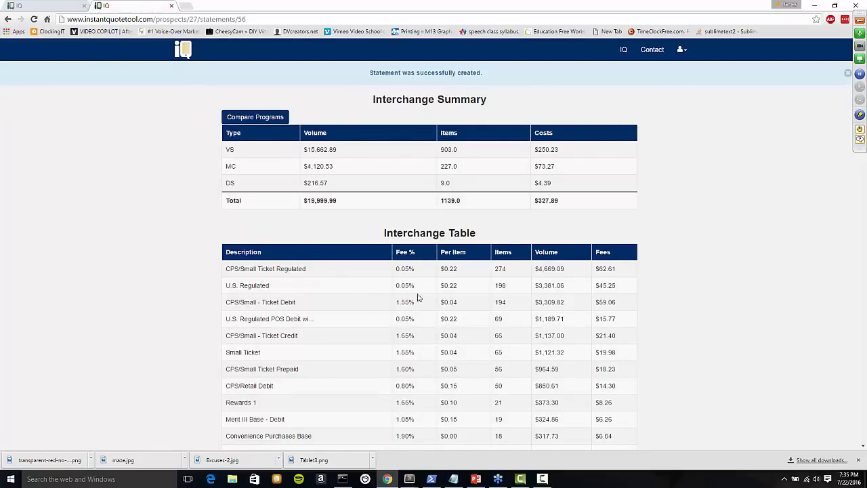
Scroll through statement 56's Interchange Table and back up to its $19,999.99 summary.
{"action": "scroll", "coordinate": [391, 309], "scroll_direction": "down", "scroll_amount": 1}
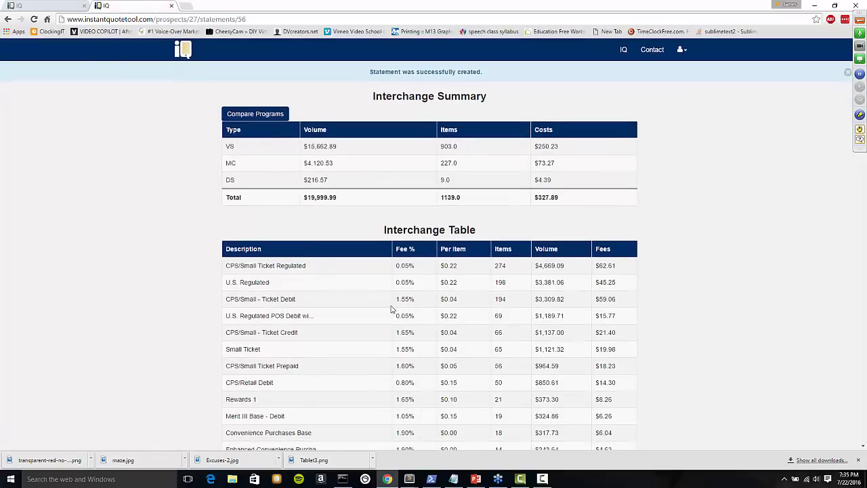
{"action": "scroll", "coordinate": [393, 309], "scroll_direction": "down", "scroll_amount": 2}
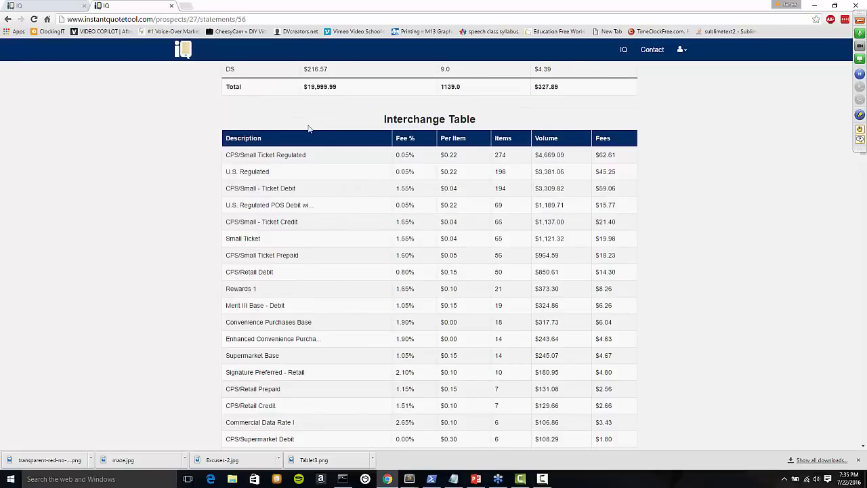
{"action": "scroll", "coordinate": [466, 174], "scroll_direction": "down", "scroll_amount": 8}
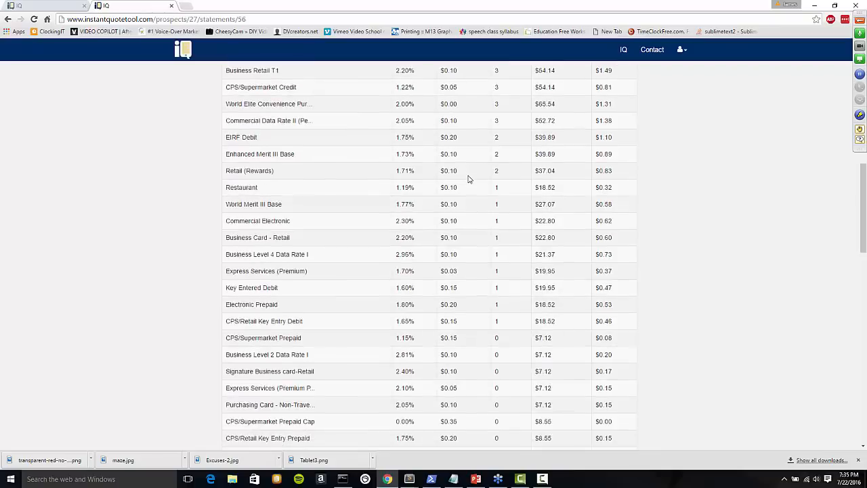
{"action": "scroll", "coordinate": [474, 183], "scroll_direction": "down", "scroll_amount": 5}
{"action": "scroll", "coordinate": [501, 156], "scroll_direction": "up", "scroll_amount": 1}
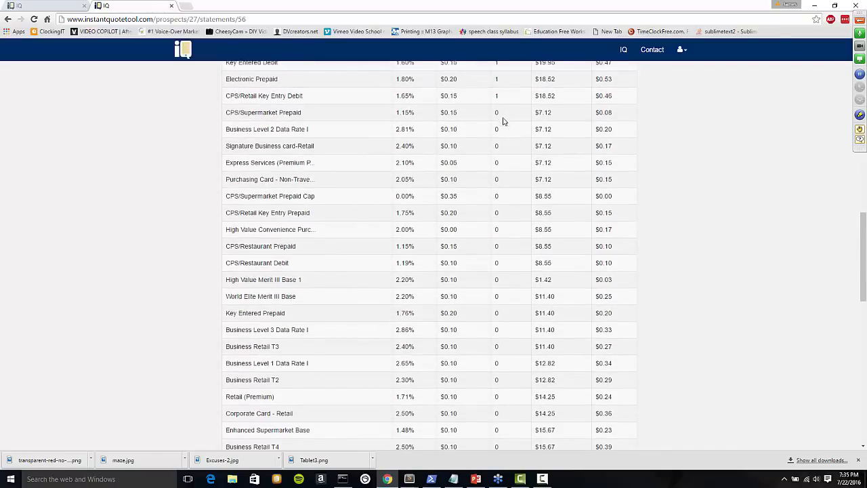
{"action": "scroll", "coordinate": [533, 250], "scroll_direction": "down", "scroll_amount": 3}
{"action": "scroll", "coordinate": [535, 251], "scroll_direction": "up", "scroll_amount": 6}
{"action": "scroll", "coordinate": [535, 251], "scroll_direction": "up", "scroll_amount": 7}
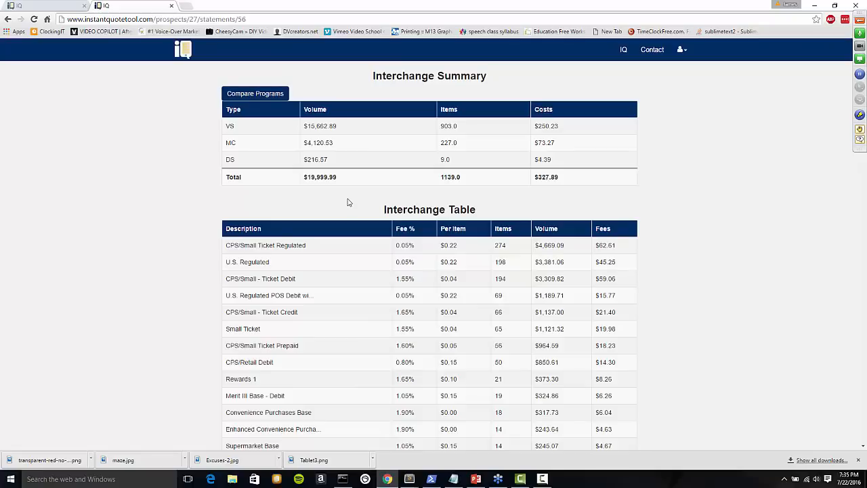
Restore and narrow the Chrome window to preview the statement's mobile-style layout.
{"action": "left_click", "coordinate": [835, 5]}
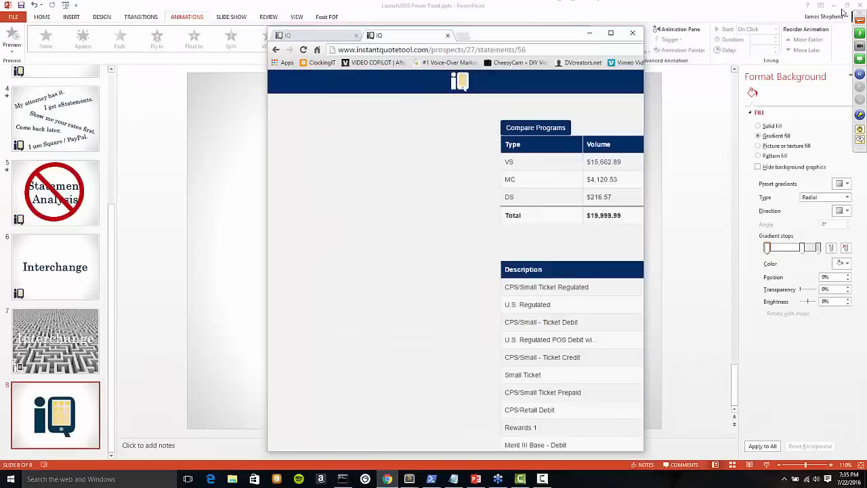
{"action": "left_click_drag", "start_coordinate": [655, 253], "coordinate": [483, 253]}
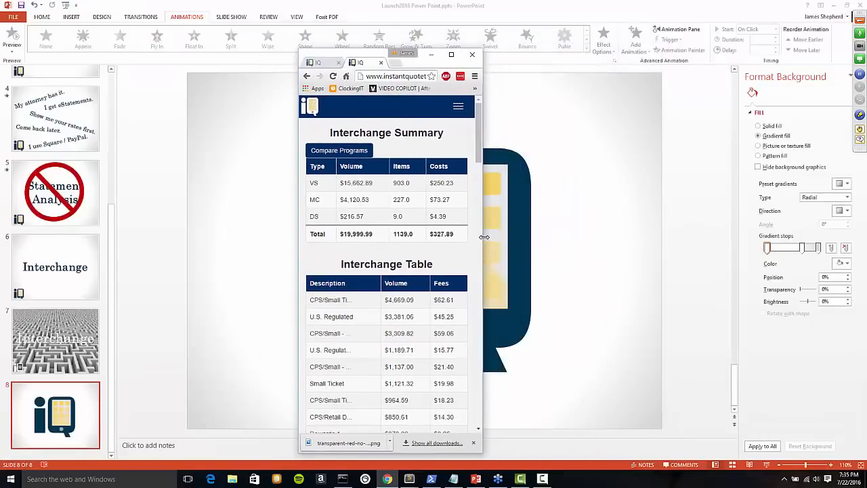
{"action": "left_click_drag", "start_coordinate": [483, 287], "coordinate": [503, 288]}
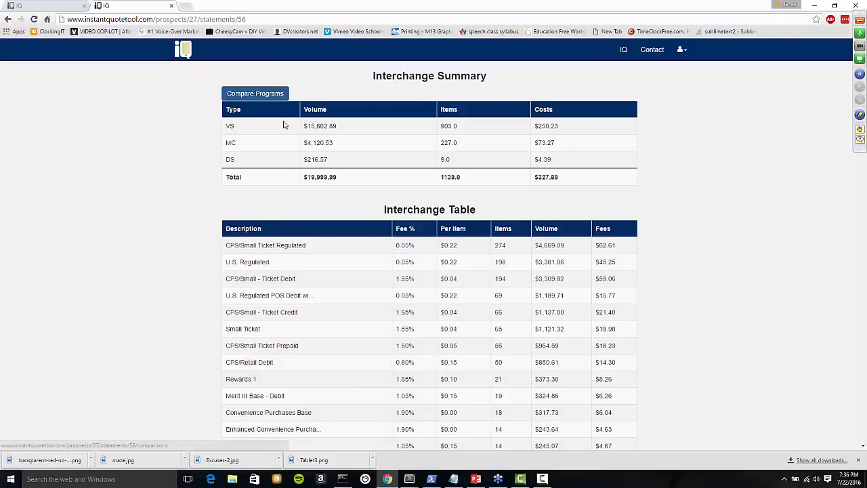
Go to Manage Programs from the user Profile to list the seven processor programs.
{"action": "left_click", "coordinate": [681, 50]}
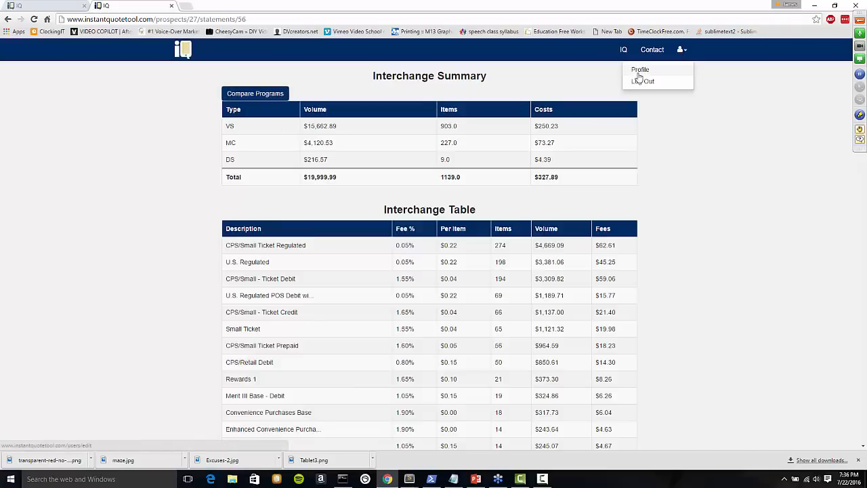
{"action": "left_click", "coordinate": [639, 73]}
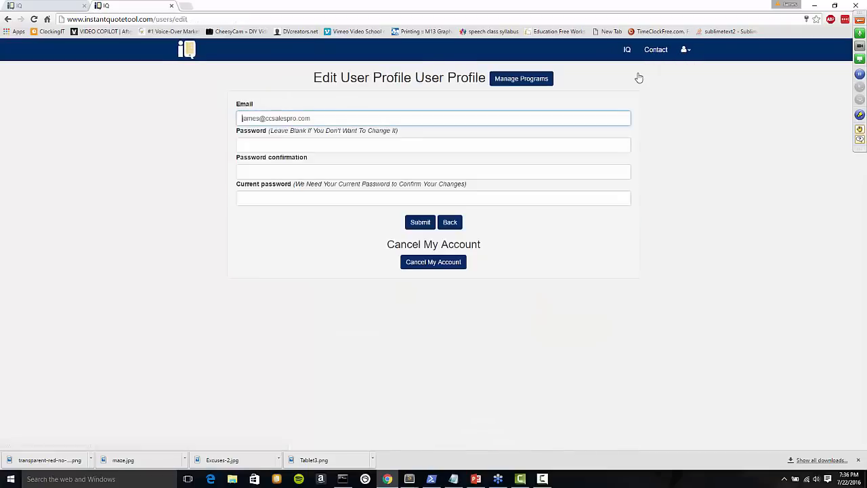
{"action": "left_click", "coordinate": [520, 79]}
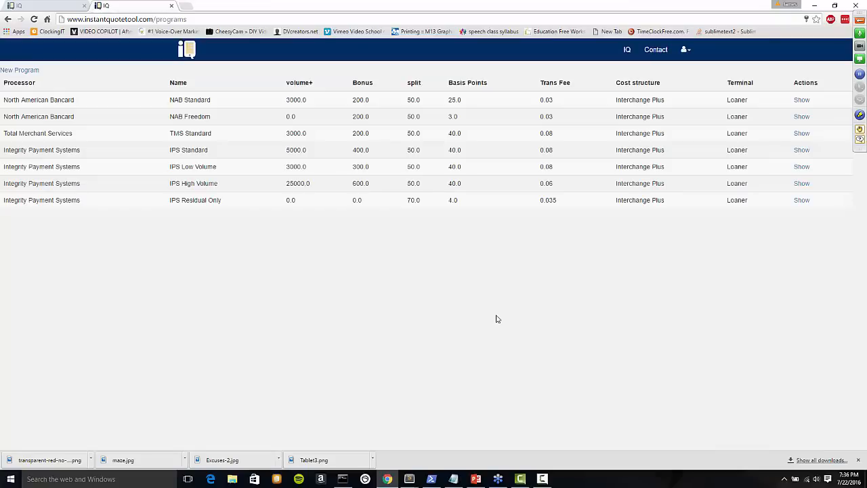
Open the Add New Processor page via New Program and focus the processor name field.
{"action": "left_click", "coordinate": [31, 70]}
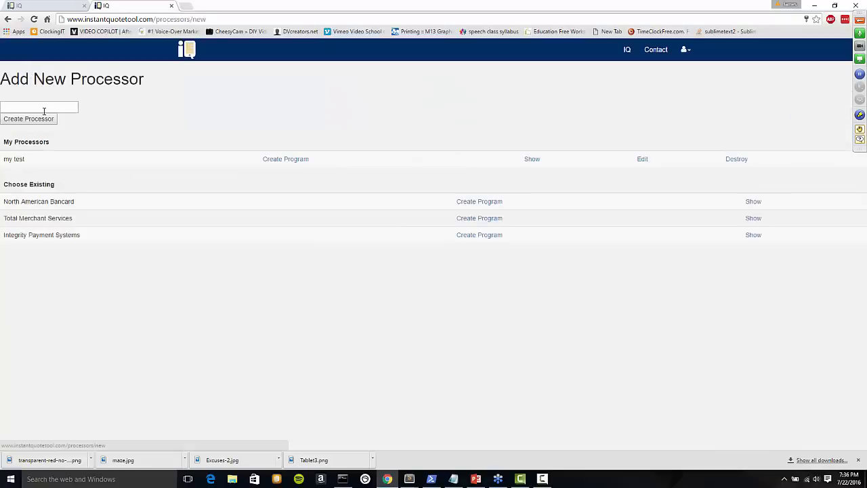
{"action": "left_click", "coordinate": [45, 108]}
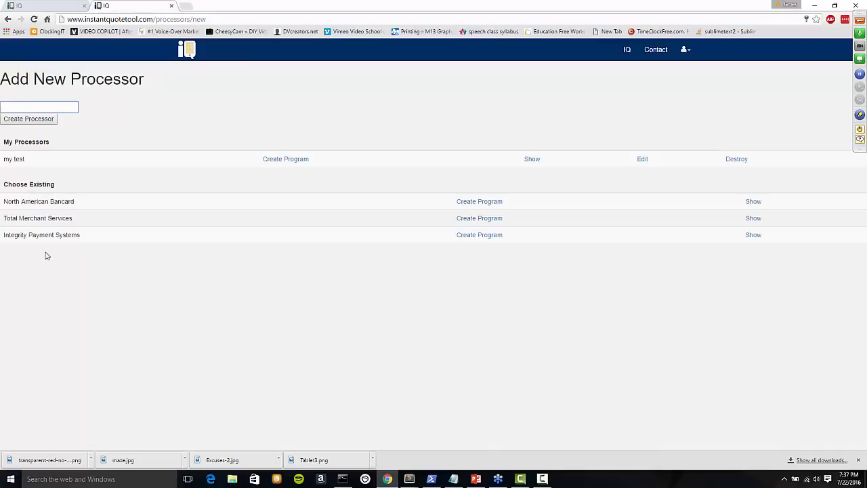
{"action": "left_click", "coordinate": [294, 161]}
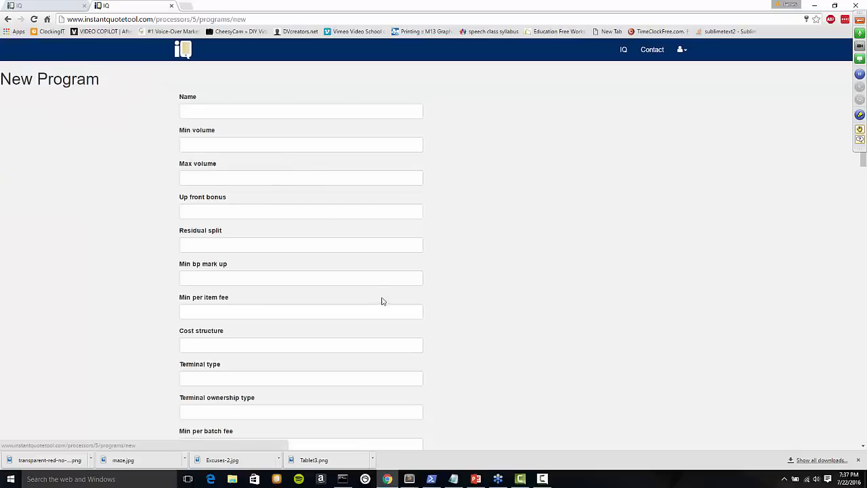
{"action": "scroll", "coordinate": [437, 256], "scroll_direction": "down", "scroll_amount": 11}
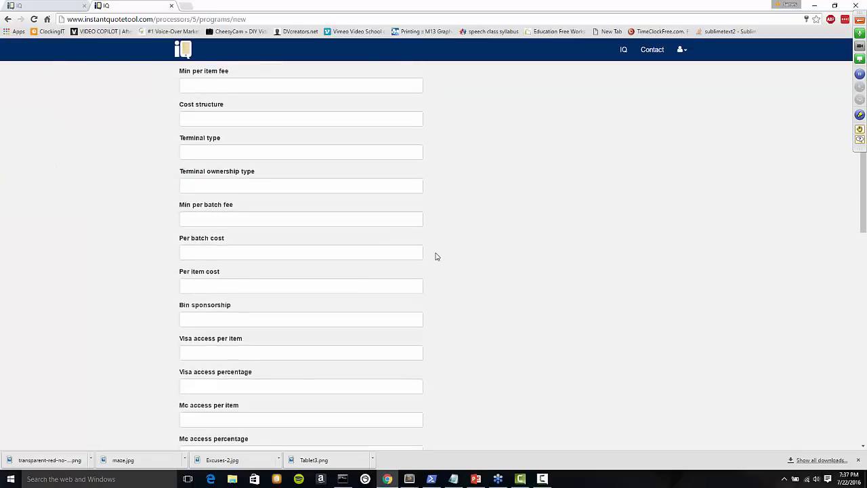
{"action": "scroll", "coordinate": [437, 256], "scroll_direction": "down", "scroll_amount": 3}
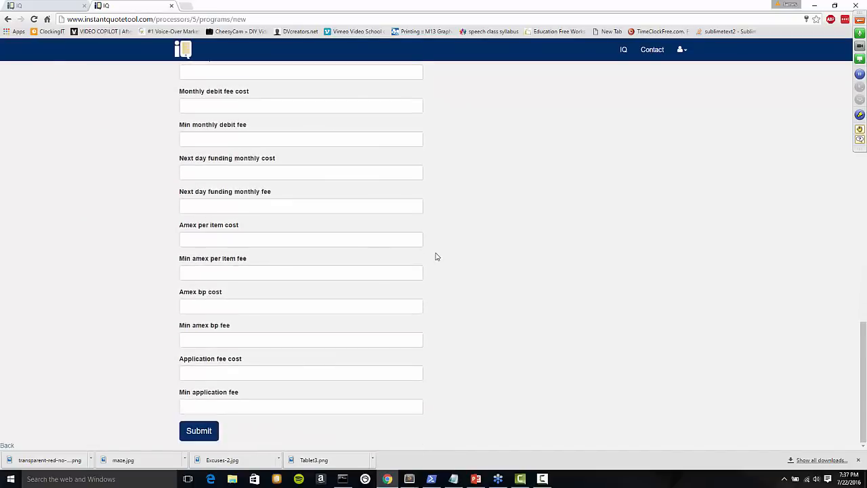
{"action": "scroll", "coordinate": [441, 263], "scroll_direction": "up", "scroll_amount": 14}
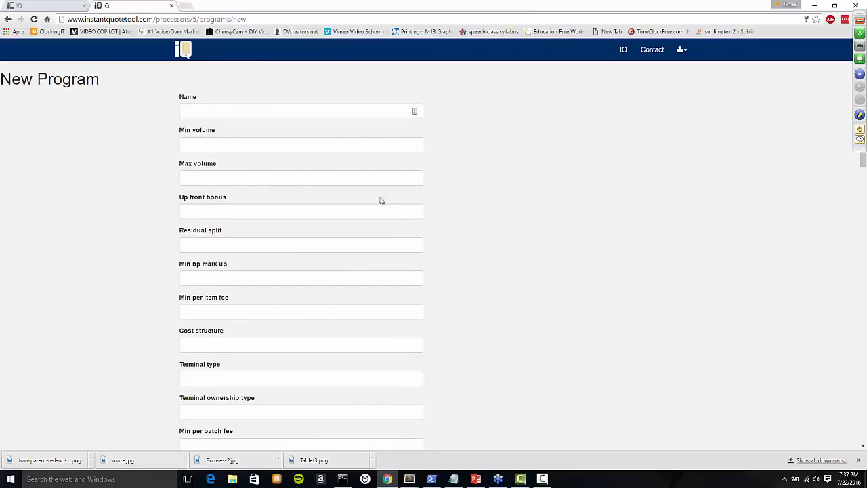
{"action": "scroll", "coordinate": [483, 233], "scroll_direction": "down", "scroll_amount": 15}
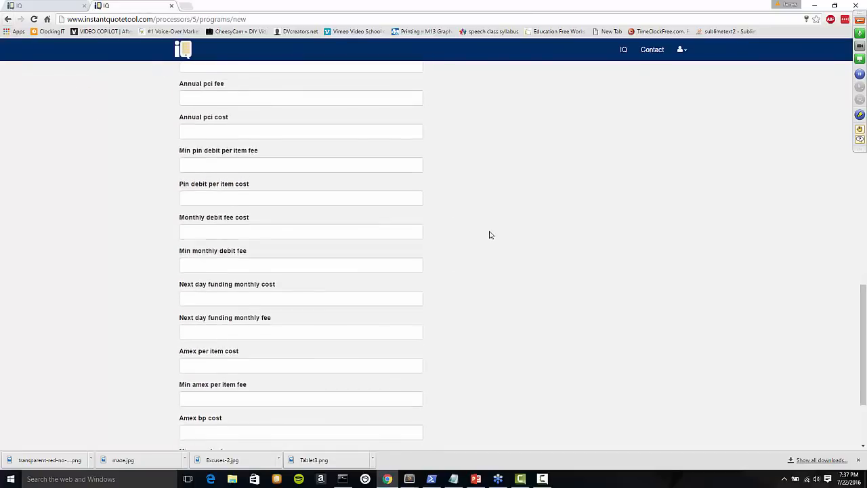
{"action": "scroll", "coordinate": [486, 224], "scroll_direction": "up", "scroll_amount": 4}
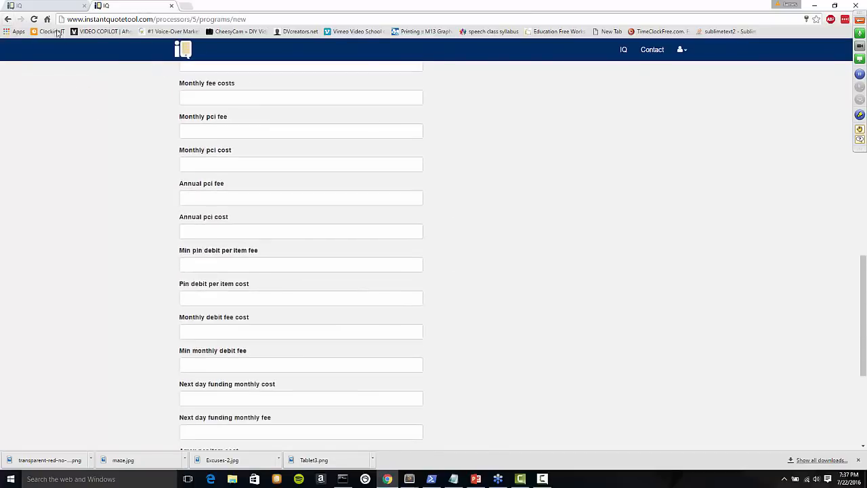
{"action": "left_click", "coordinate": [8, 19]}
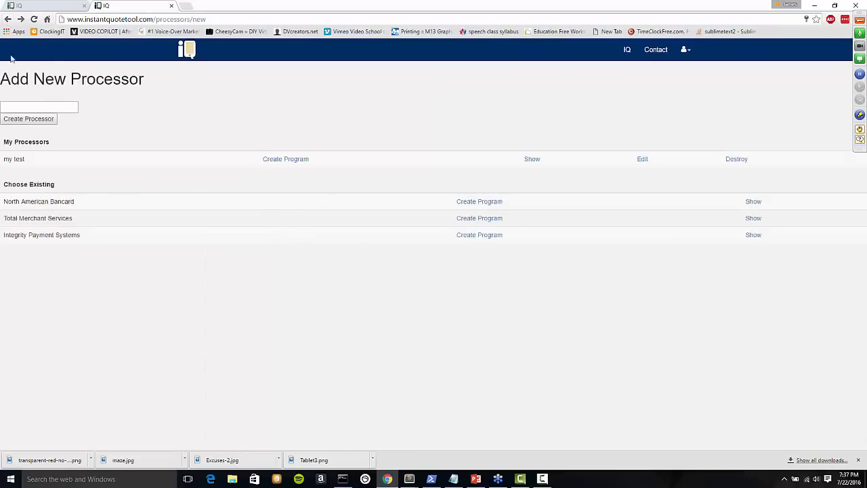
Go back twice in the browser to statement 56's Interchange Summary and Interchange Table.
{"action": "left_click", "coordinate": [8, 20]}
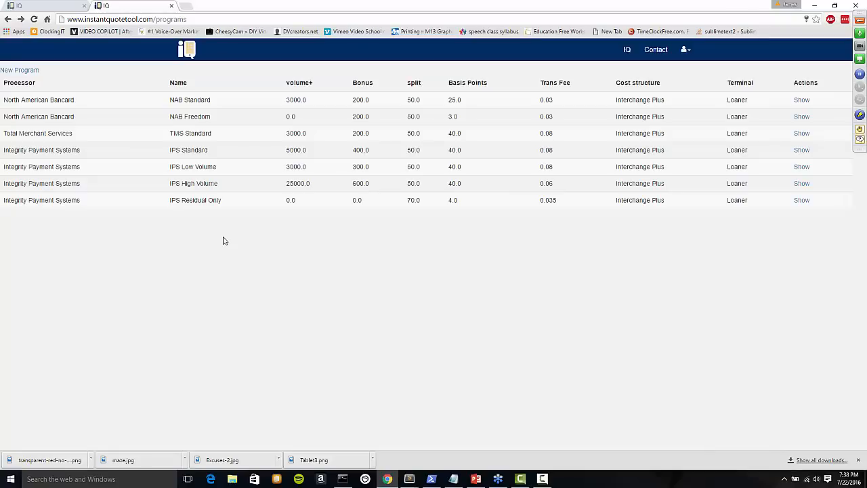
{"action": "left_click", "coordinate": [8, 20]}
Return to statement 56, reload it, and compare the seven programs' bonus, residual and savings.
{"action": "left_click", "coordinate": [8, 19]}
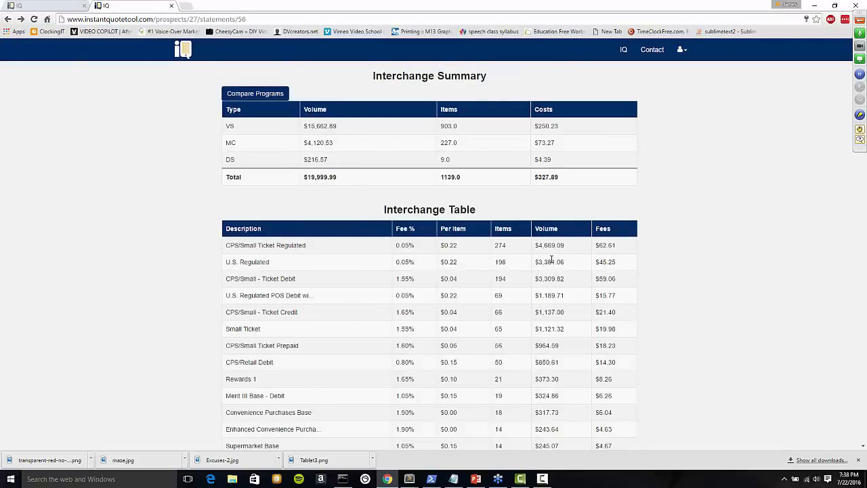
{"action": "left_click", "coordinate": [34, 19]}
{"action": "left_click", "coordinate": [247, 96]}
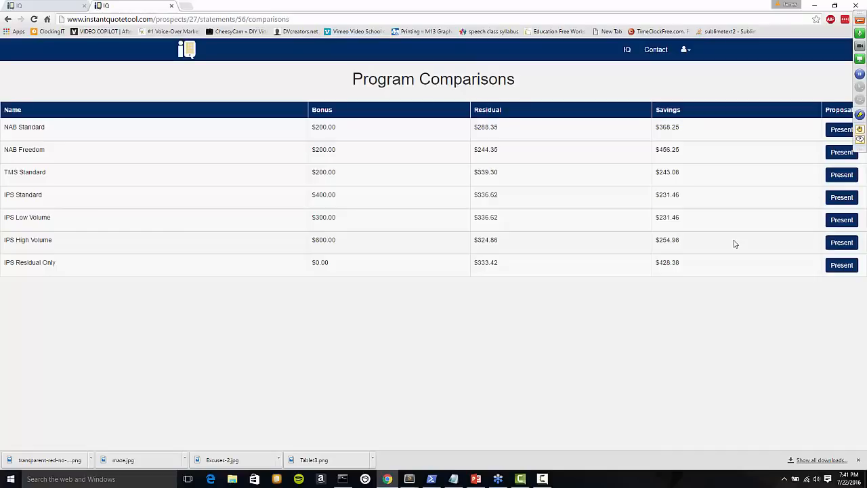
Present the IPS High Volume summary: $25,000.00 volume, $707.50 fees, $3,509.95 annual savings.
{"action": "left_click", "coordinate": [839, 242]}
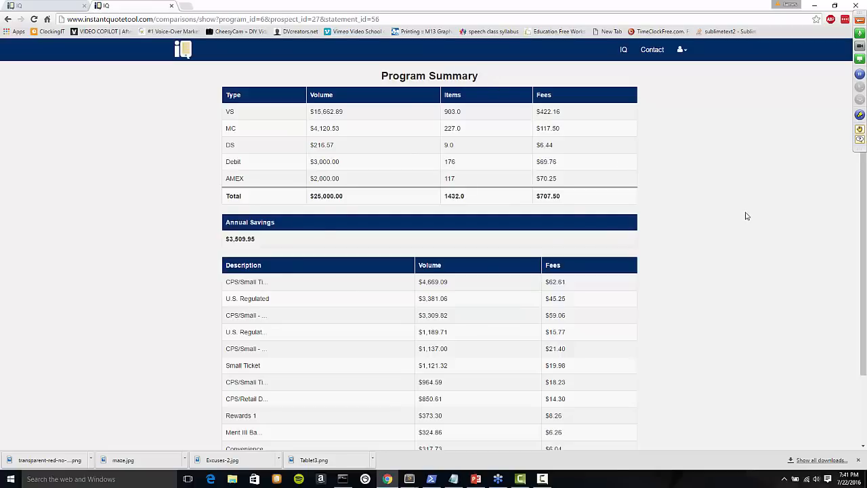
{"action": "key", "text": "ctrl+p"}
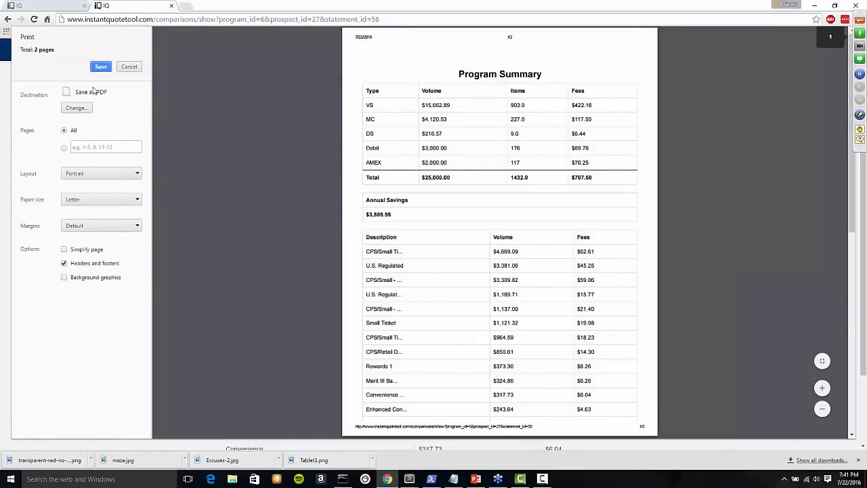
{"action": "left_click", "coordinate": [128, 67]}
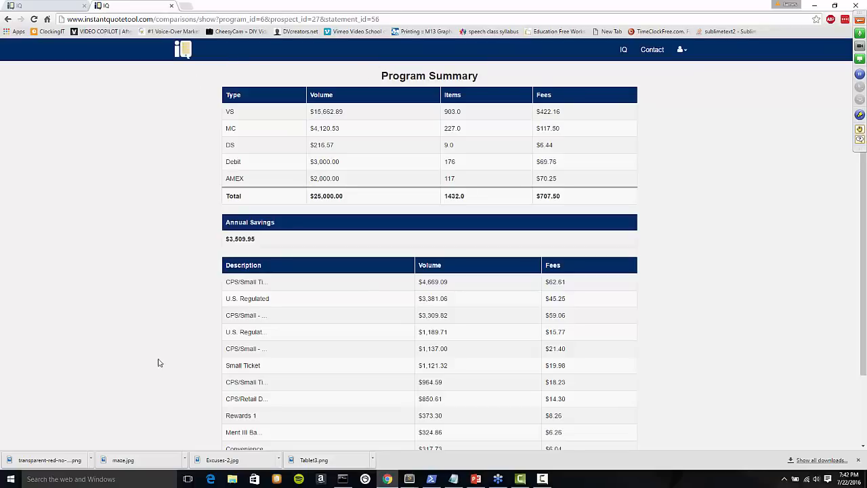
{"action": "scroll", "coordinate": [546, 349], "scroll_direction": "down", "scroll_amount": 2}
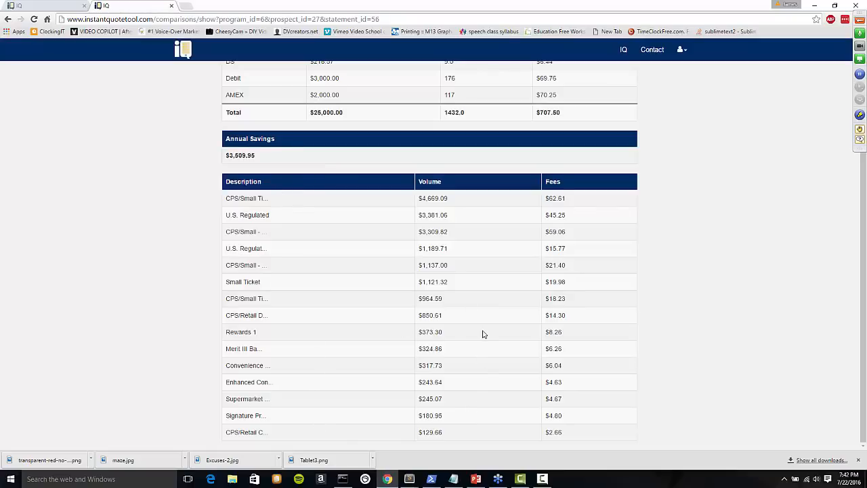
{"action": "scroll", "coordinate": [485, 328], "scroll_direction": "up", "scroll_amount": 2}
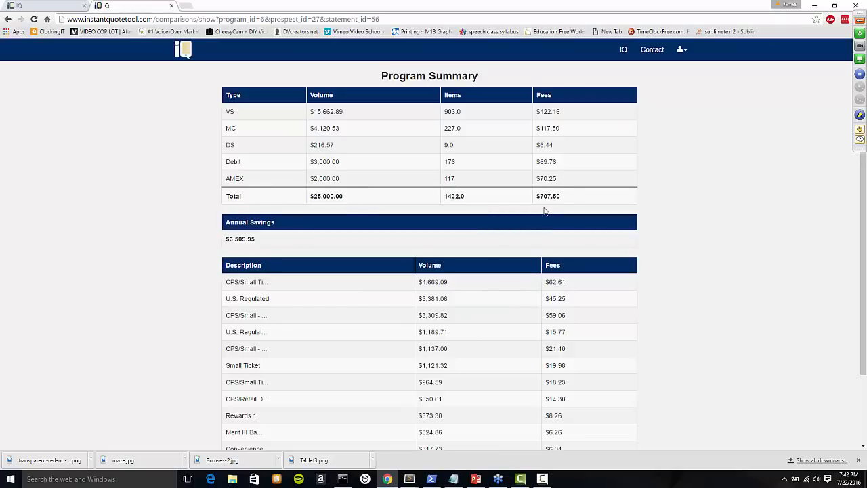
{"action": "left_click_drag", "start_coordinate": [564, 196], "coordinate": [536, 197]}
{"action": "left_click", "coordinate": [268, 115]}
{"action": "left_click_drag", "start_coordinate": [537, 112], "coordinate": [562, 113]}
{"action": "left_click_drag", "start_coordinate": [568, 196], "coordinate": [535, 196]}
Log out of the account and view the IQ, IQ - Team and IQ - ISO pricing plans.
{"action": "left_click", "coordinate": [681, 51]}
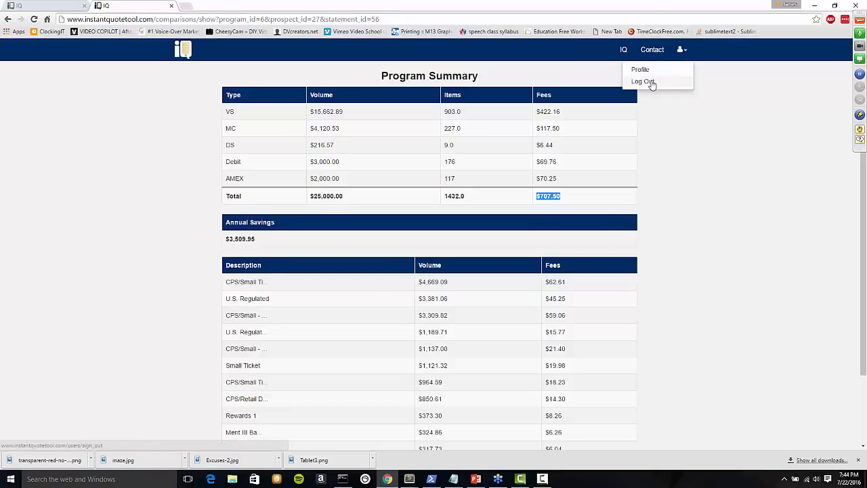
{"action": "left_click", "coordinate": [643, 81]}
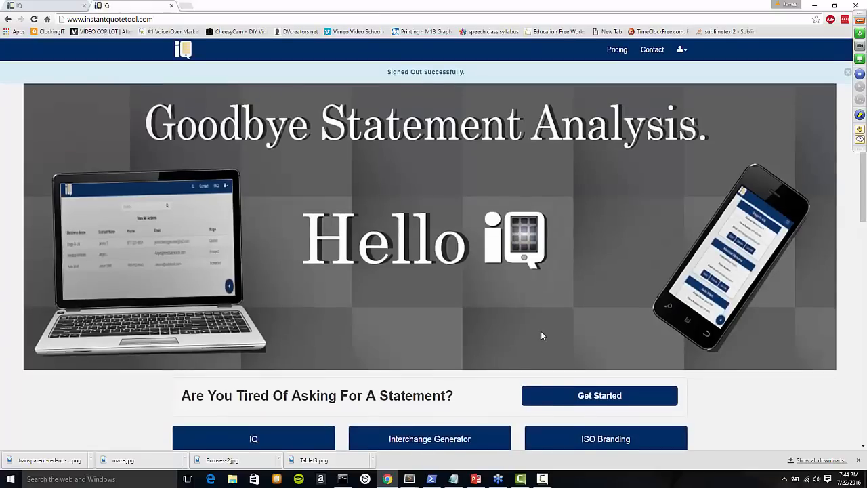
{"action": "scroll", "coordinate": [541, 336], "scroll_direction": "down", "scroll_amount": 3}
{"action": "scroll", "coordinate": [541, 336], "scroll_direction": "up", "scroll_amount": 3}
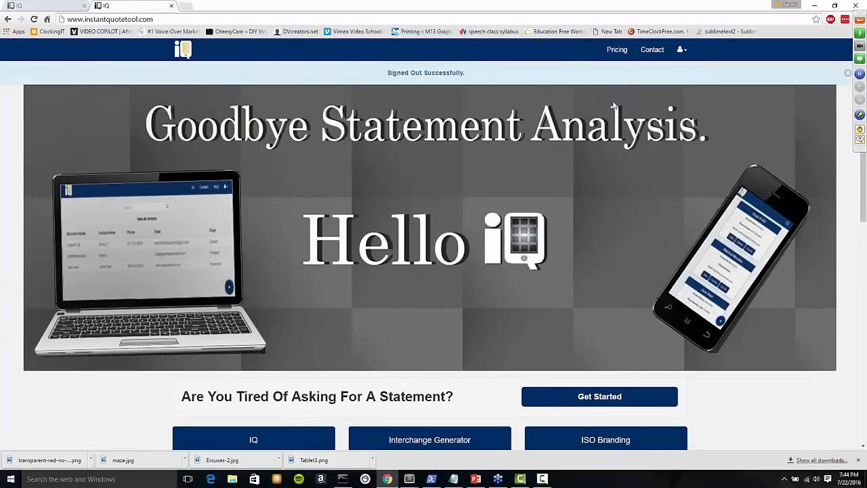
{"action": "left_click", "coordinate": [617, 52]}
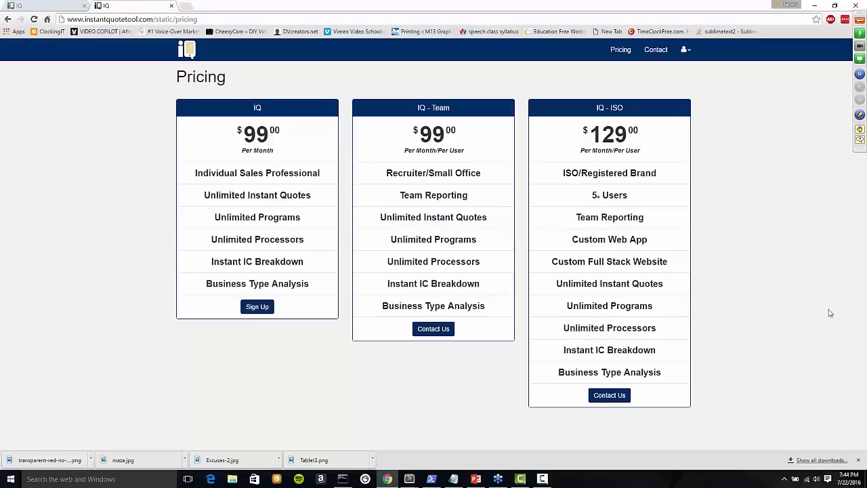
Sign up for the $99/month IQ plan with an email address and matching password.
{"action": "left_click", "coordinate": [258, 307]}
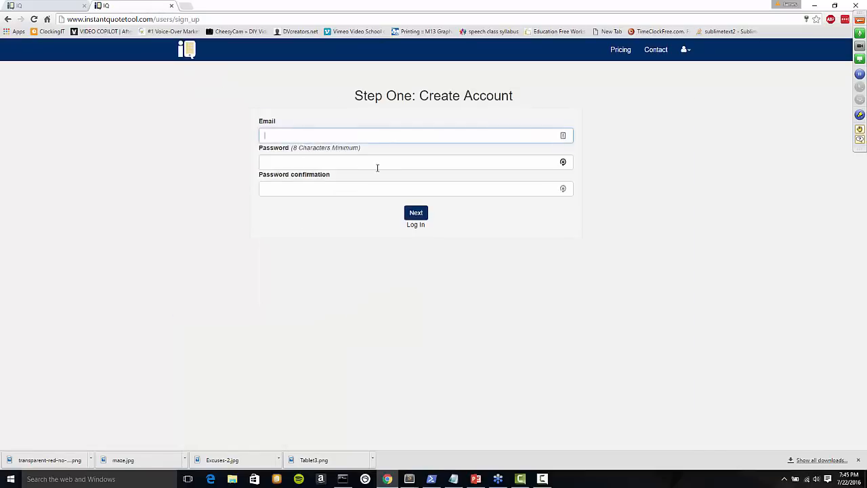
{"action": "type", "text": "te"}
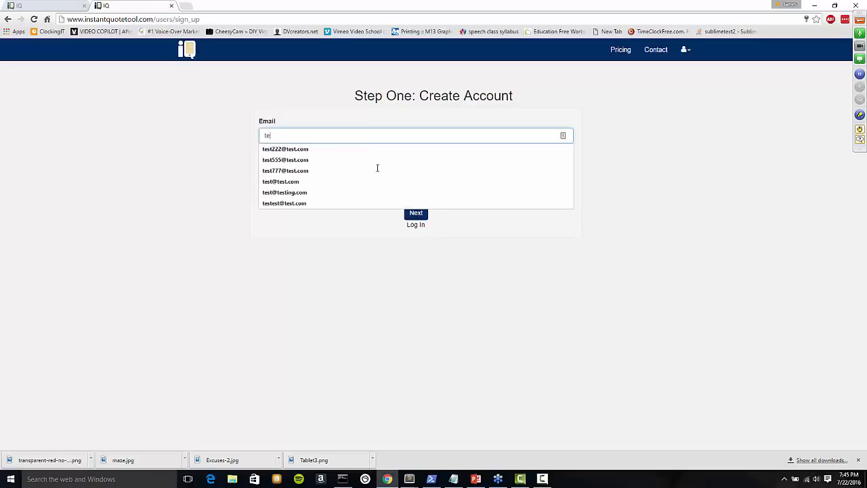
{"action": "type", "text": "sting123"}
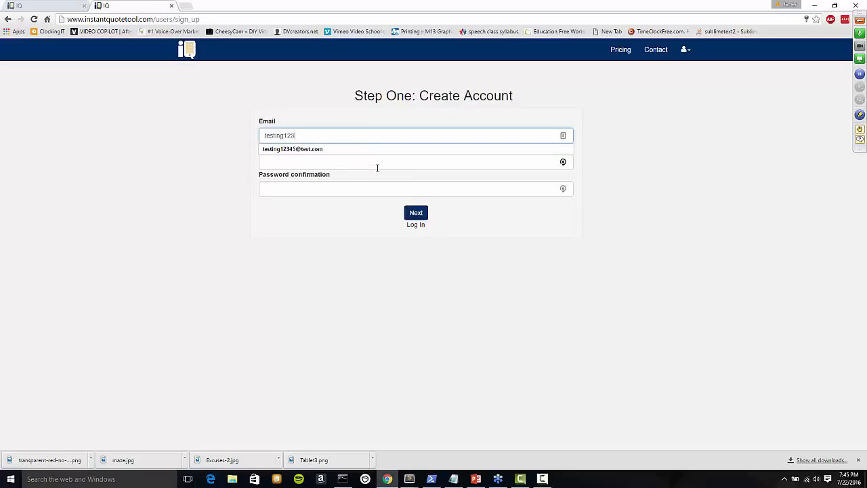
{"action": "type", "text": "@test.com"}
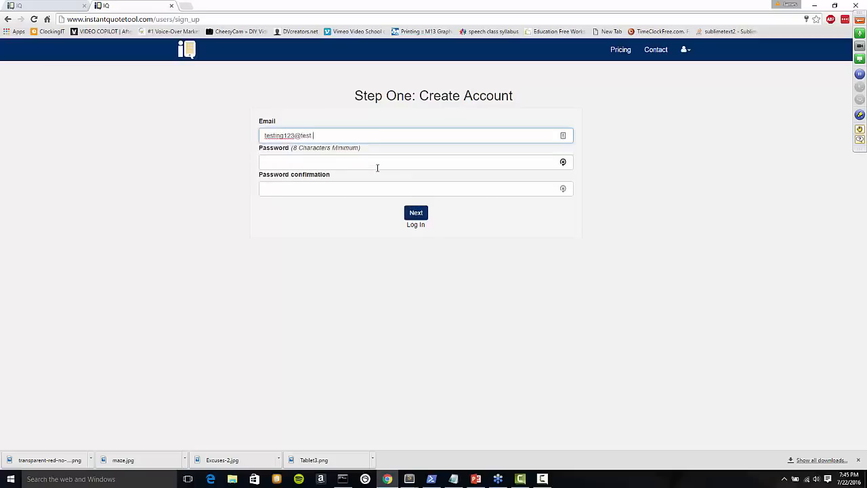
{"action": "key", "text": "Tab"}
{"action": "type", "text": "********"}
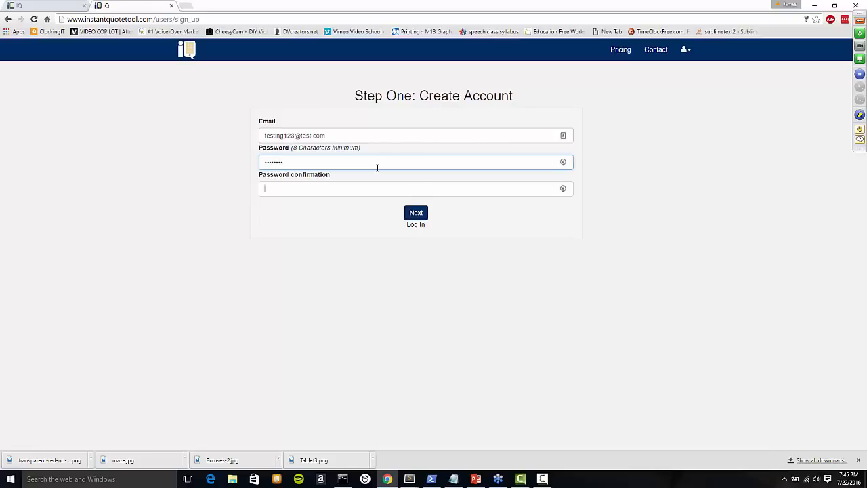
{"action": "key", "text": "Tab"}
{"action": "type", "text": "********"}
{"action": "key", "text": "Return"}
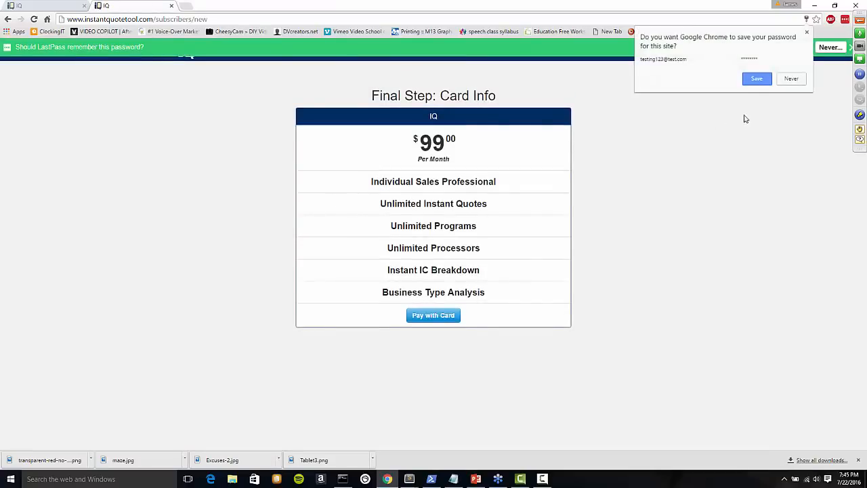
Decline both password-saving prompts, preview and close the $99 Stripe card form, then go back.
{"action": "left_click", "coordinate": [791, 79]}
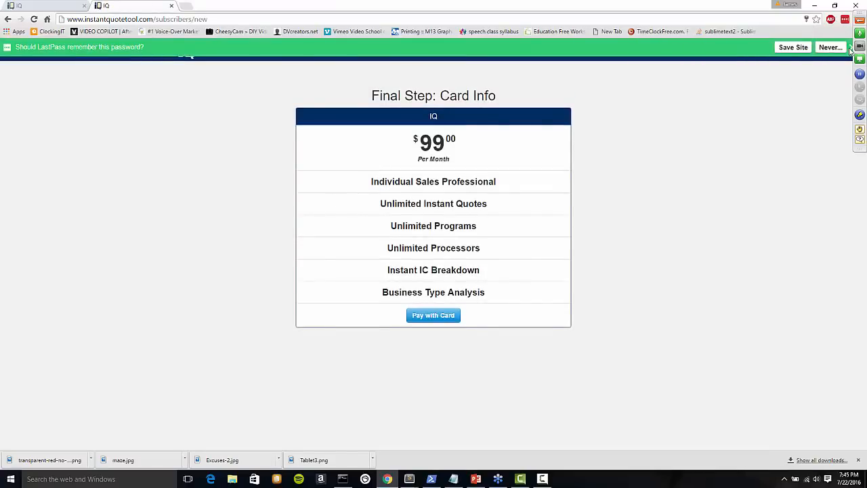
{"action": "left_click", "coordinate": [850, 47]}
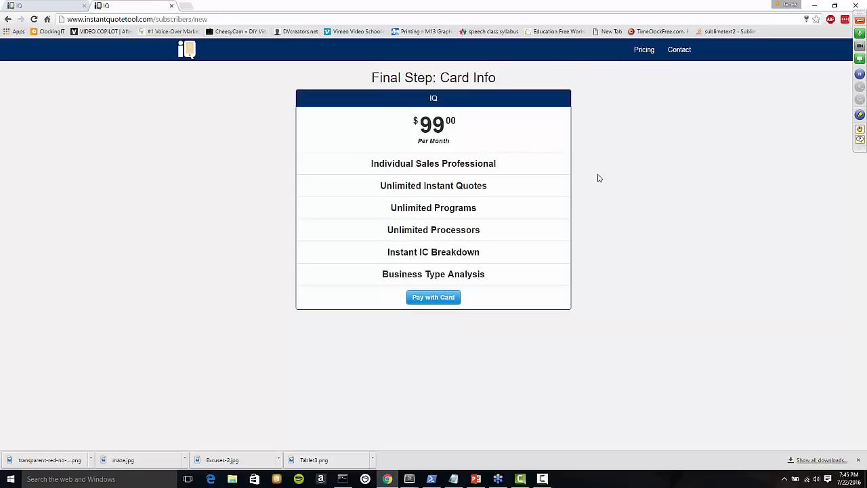
{"action": "left_click", "coordinate": [434, 298]}
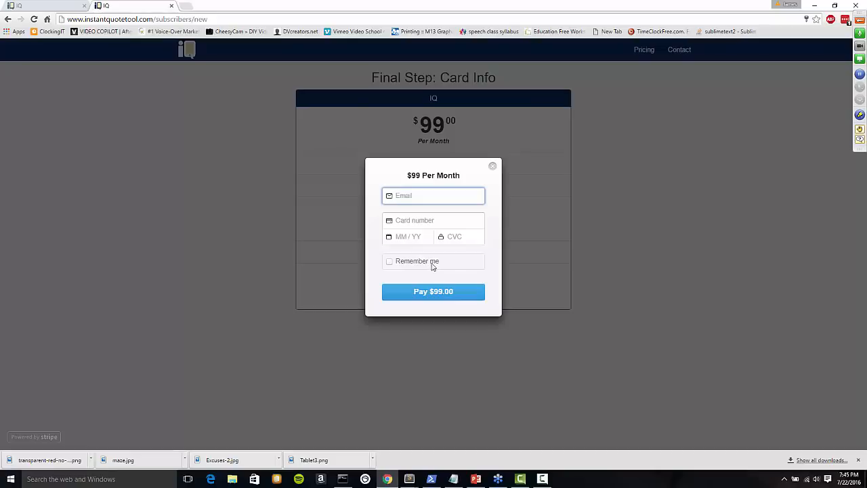
{"action": "left_click", "coordinate": [493, 167]}
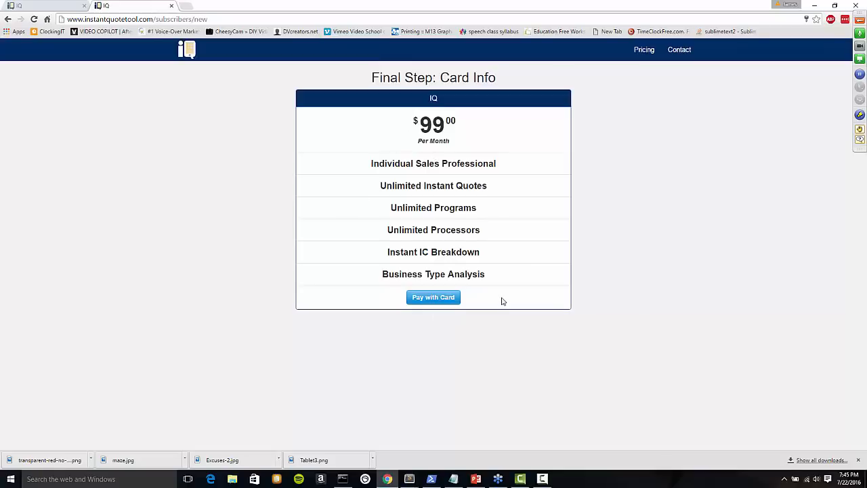
{"action": "left_click", "coordinate": [8, 19]}
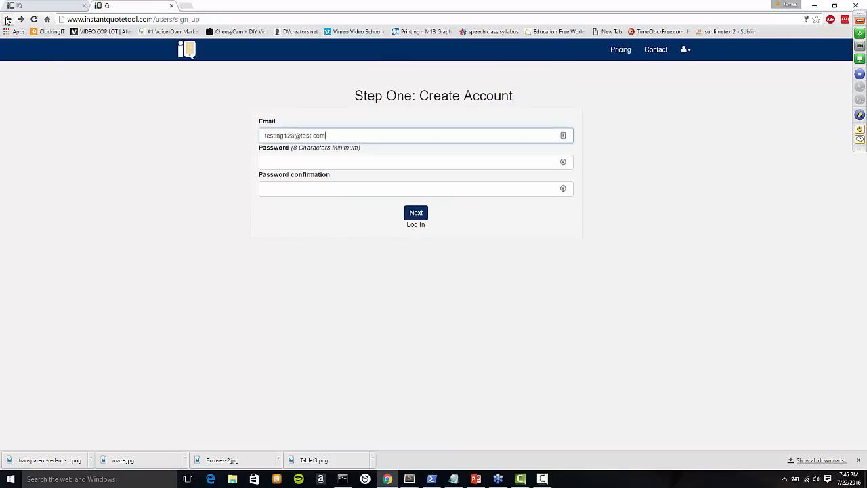
Go back once more to the Pricing page listing the three plan cards.
{"action": "left_click", "coordinate": [7, 19]}
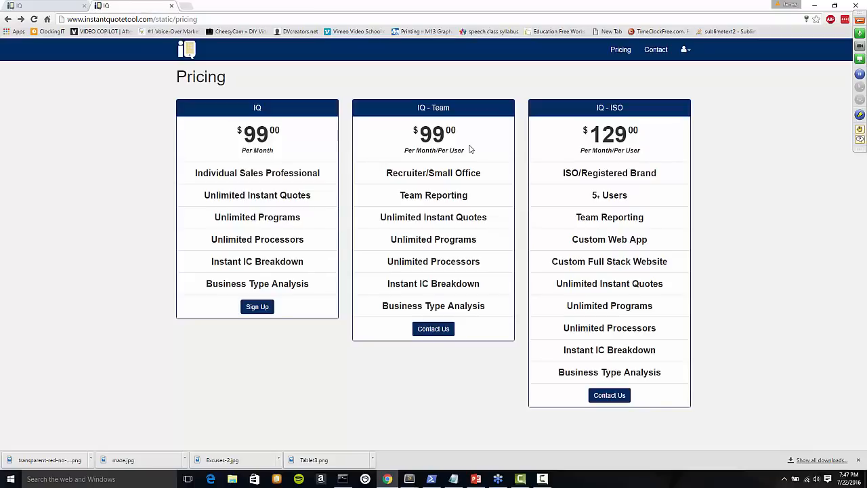
{"action": "left_click", "coordinate": [441, 331]}
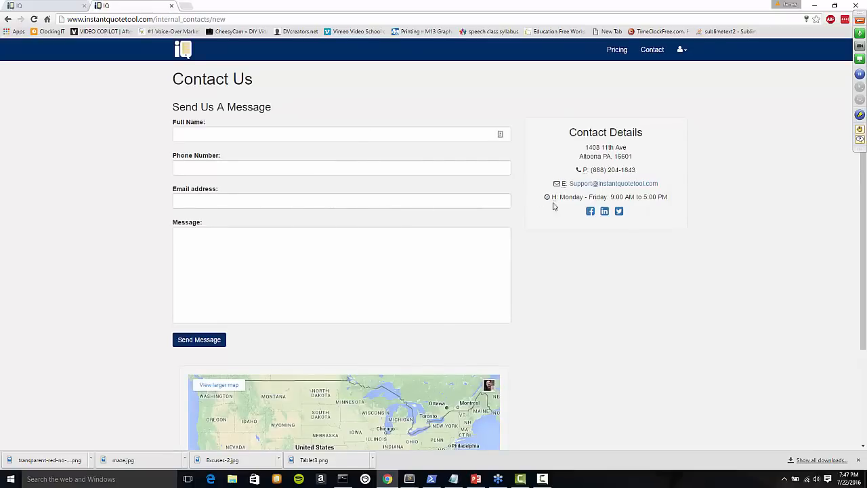
{"action": "left_click", "coordinate": [8, 19]}
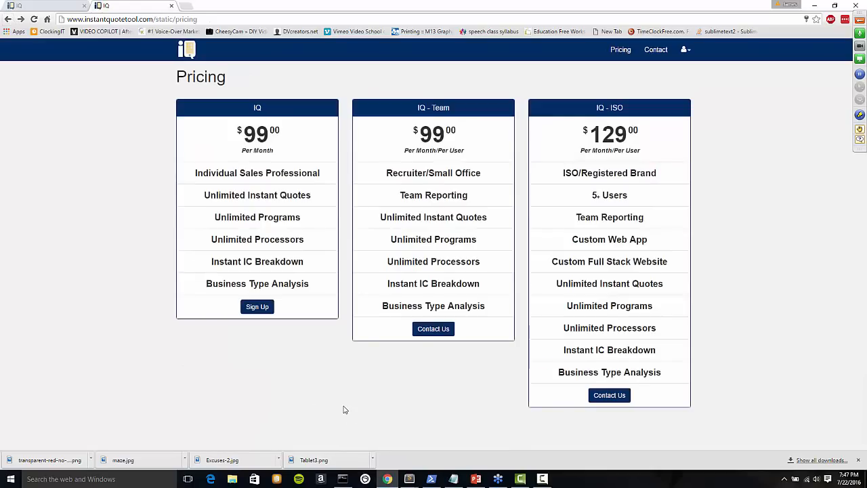